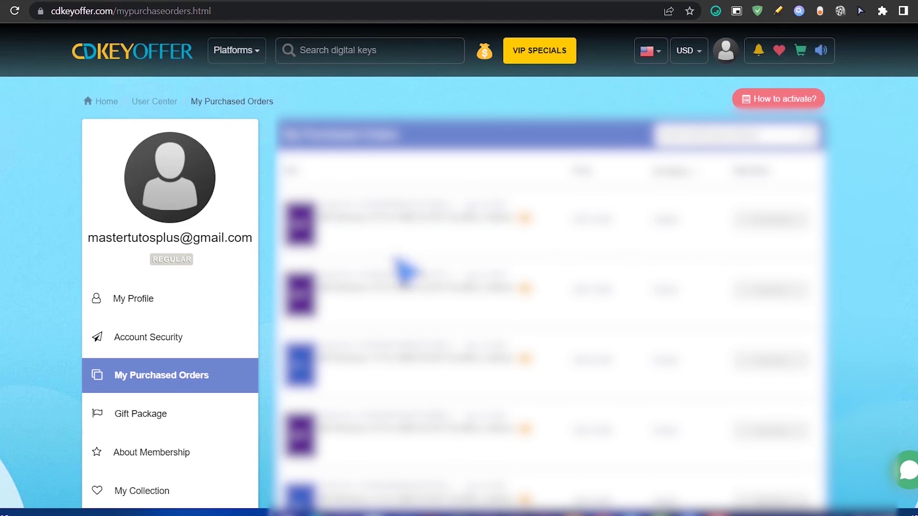
- Go to the CDKeyOffer home page, search the store for "windows" and look through the listed licence products
{"action": "left_click", "coordinate": [136, 63]}
{"action": "scroll", "coordinate": [453, 296], "scroll_direction": "down", "scroll_amount": 1}
{"action": "left_click", "coordinate": [338, 51]}
{"action": "left_click", "coordinate": [340, 53]}
{"action": "type", "text": "windows"}
{"action": "key", "text": "Return"}
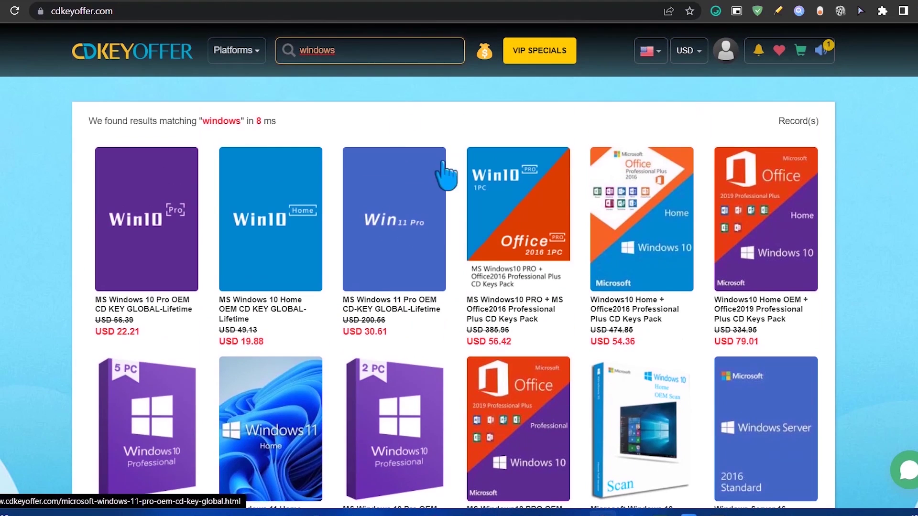
{"action": "scroll", "coordinate": [462, 298], "scroll_direction": "down", "scroll_amount": 1}
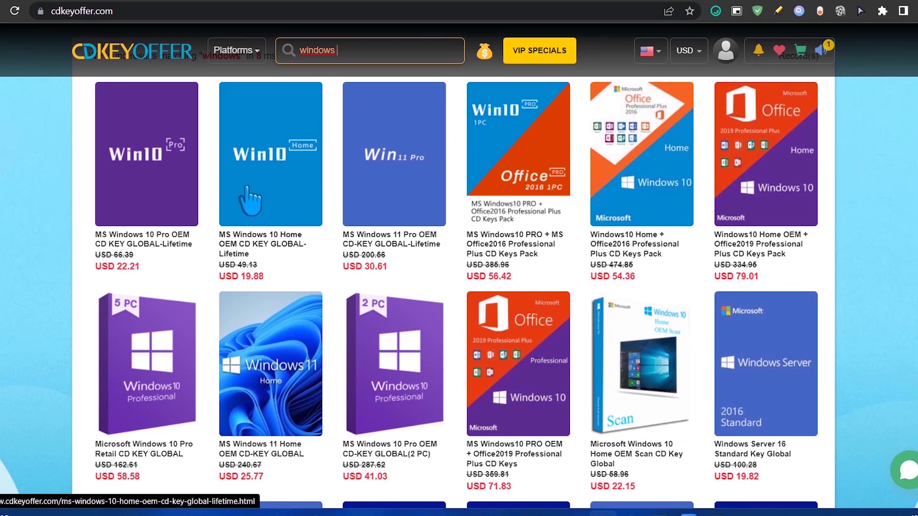
{"action": "scroll", "coordinate": [526, 302], "scroll_direction": "down", "scroll_amount": 2}
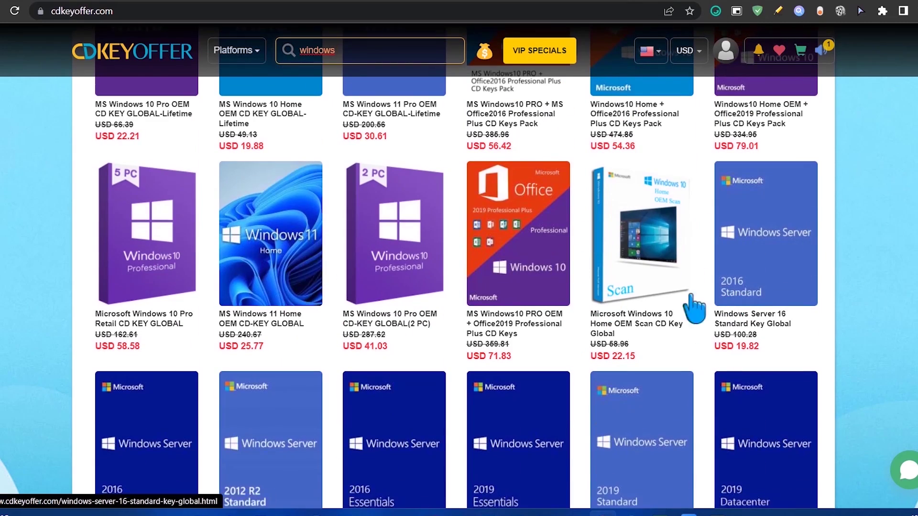
- Switch to Windows Settings and open the Activation page under Sistema
{"action": "key", "text": "super"}
{"action": "left_click", "coordinate": [621, 146]}
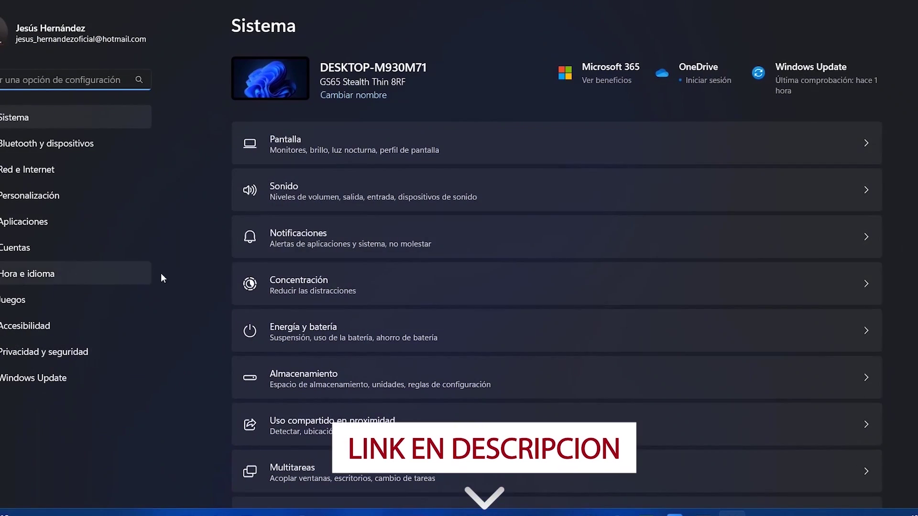
{"action": "scroll", "coordinate": [362, 332], "scroll_direction": "down", "scroll_amount": 4}
{"action": "left_click", "coordinate": [328, 318]}
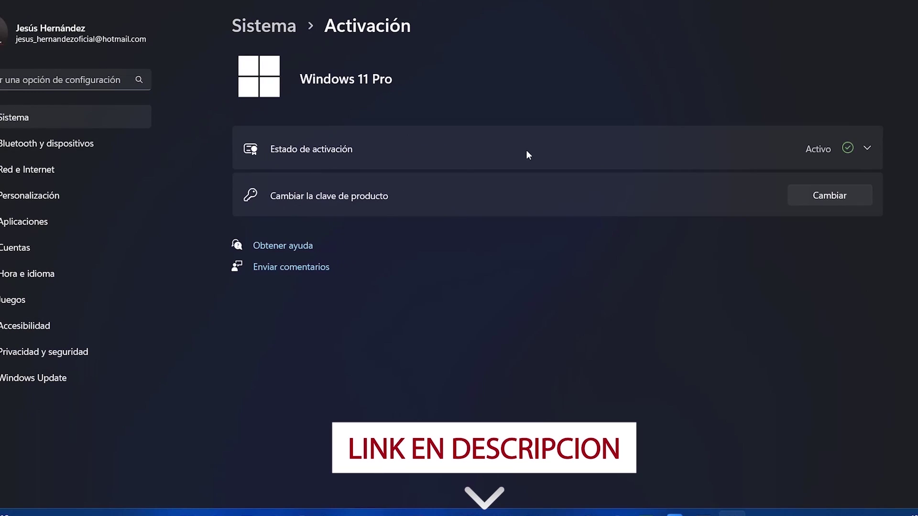
- Open the dialog for changing the Windows product key and dismiss it without entering a key
{"action": "left_click", "coordinate": [804, 195]}
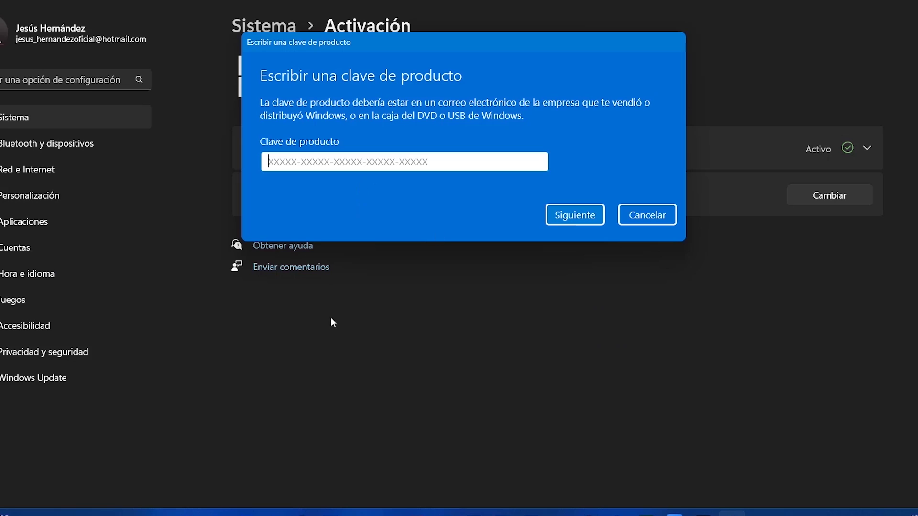
{"action": "left_click_drag", "start_coordinate": [426, 42], "coordinate": [415, 67]}
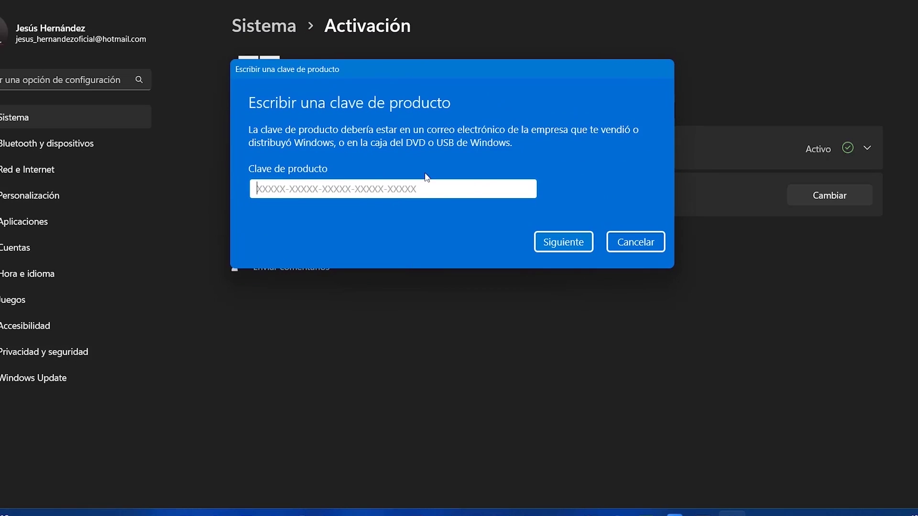
{"action": "left_click", "coordinate": [621, 235]}
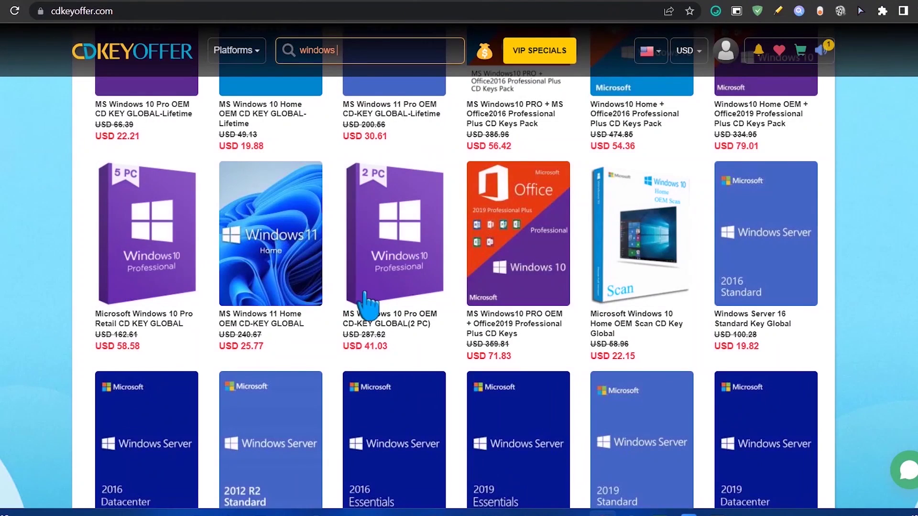
- Return to the CDKeyOffer home page, open the Autumn Sale promotion and look through its gaming peripherals
{"action": "scroll", "coordinate": [382, 306], "scroll_direction": "up", "scroll_amount": 3}
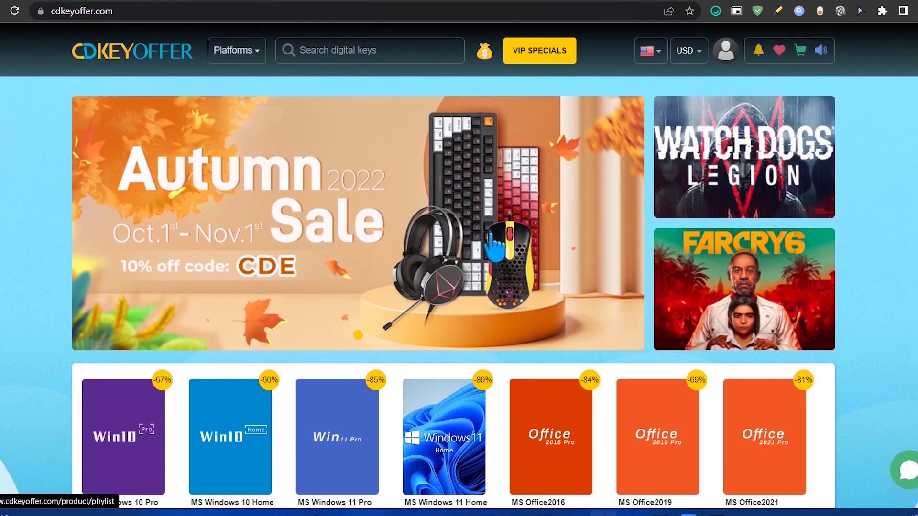
{"action": "left_click", "coordinate": [494, 243]}
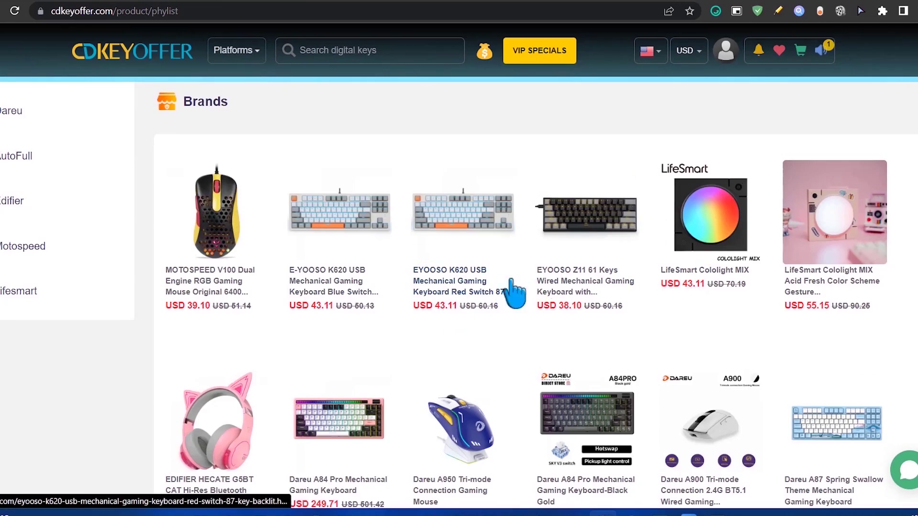
{"action": "scroll", "coordinate": [516, 293], "scroll_direction": "down", "scroll_amount": 15}
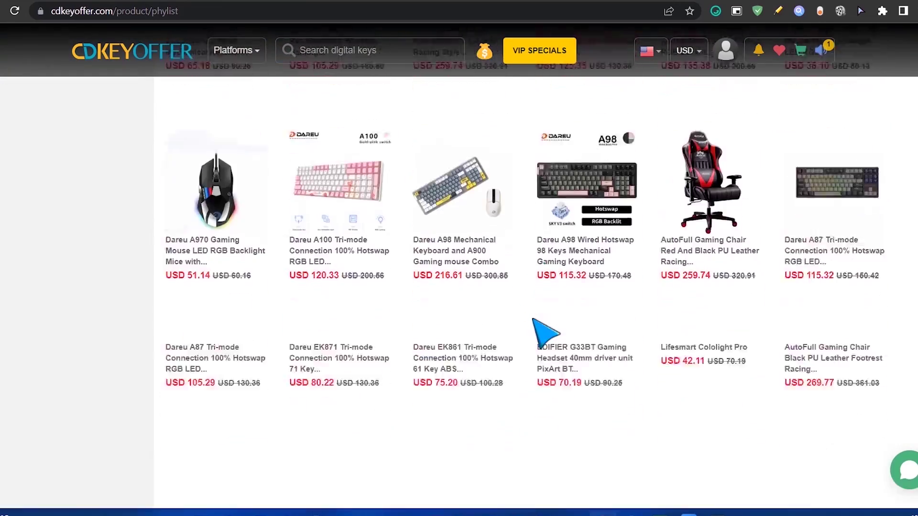
{"action": "scroll", "coordinate": [545, 333], "scroll_direction": "down", "scroll_amount": 10}
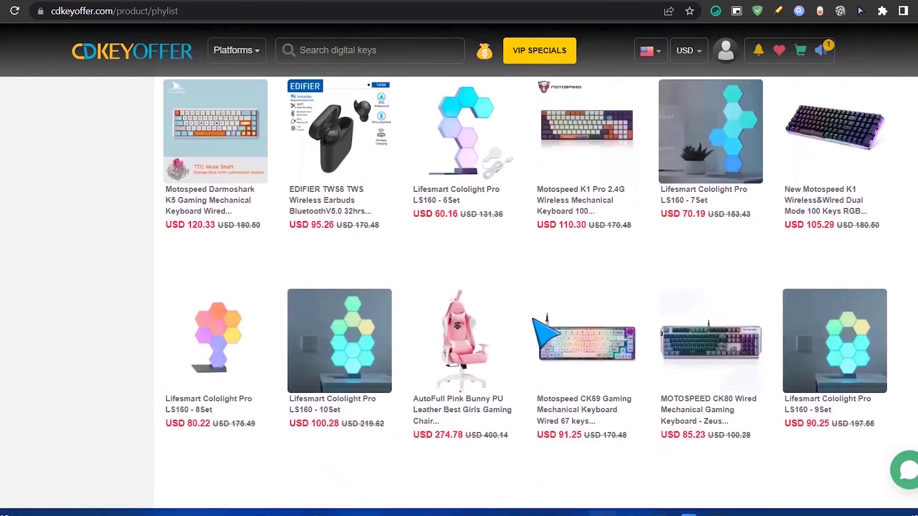
{"action": "scroll", "coordinate": [533, 320], "scroll_direction": "down", "scroll_amount": 10}
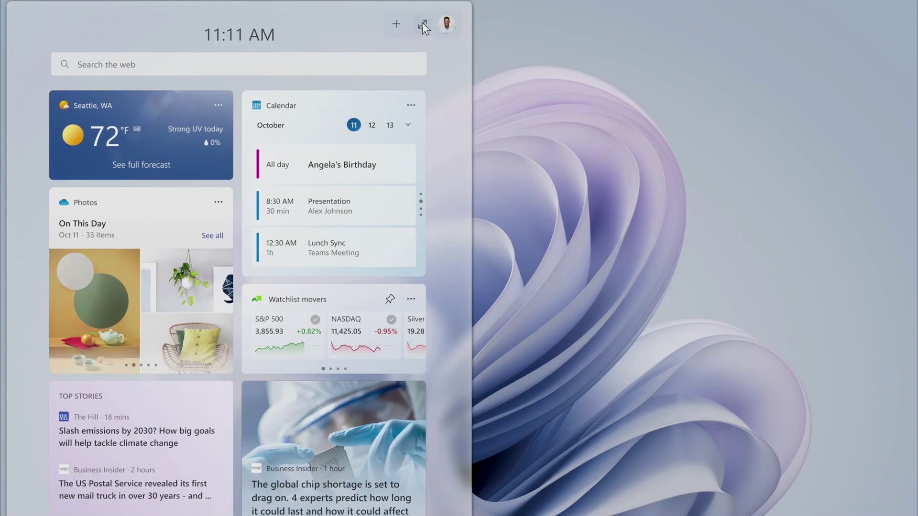
{"action": "left_click", "coordinate": [422, 22]}
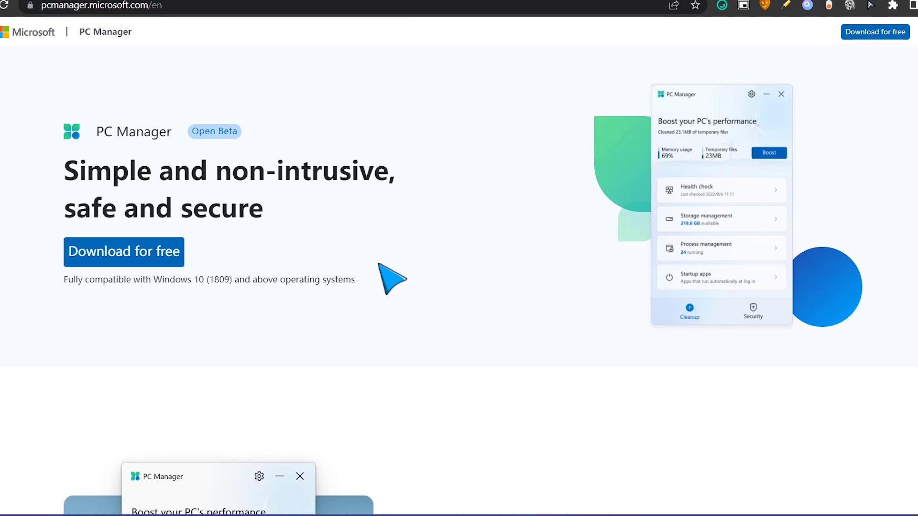
- Examine the Microsoft PC Manager page's tagline, download option, Windows compatibility note and feature descriptions
{"action": "left_click_drag", "start_coordinate": [280, 222], "coordinate": [26, 174]}
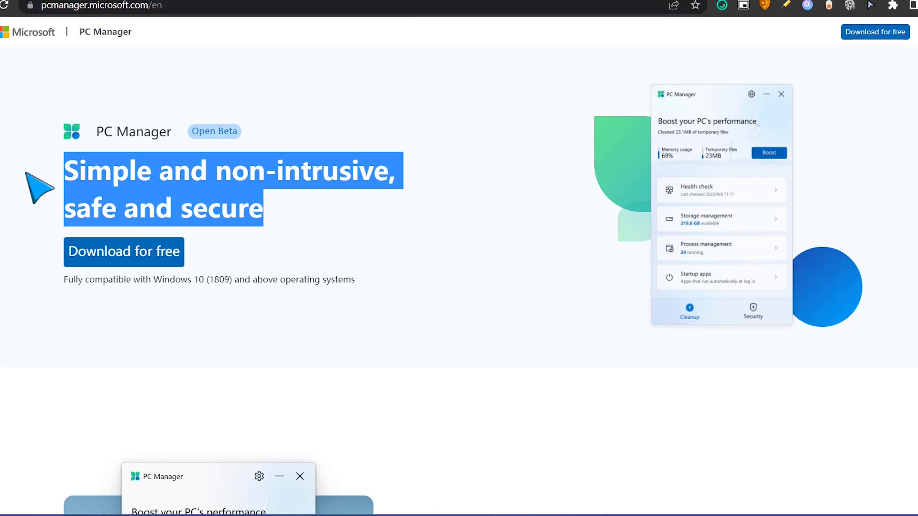
{"action": "scroll", "coordinate": [360, 254], "scroll_direction": "down", "scroll_amount": 2}
{"action": "scroll", "coordinate": [361, 254], "scroll_direction": "up", "scroll_amount": 1}
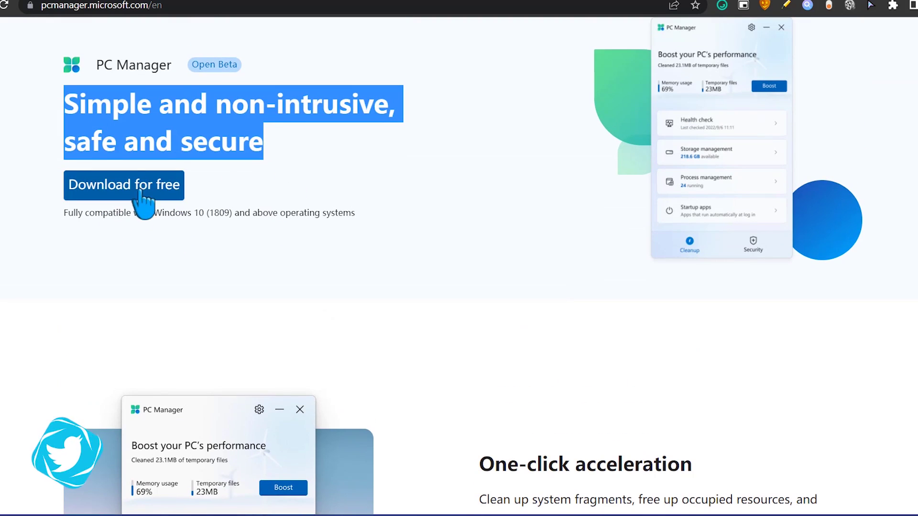
{"action": "scroll", "coordinate": [410, 281], "scroll_direction": "down", "scroll_amount": 3}
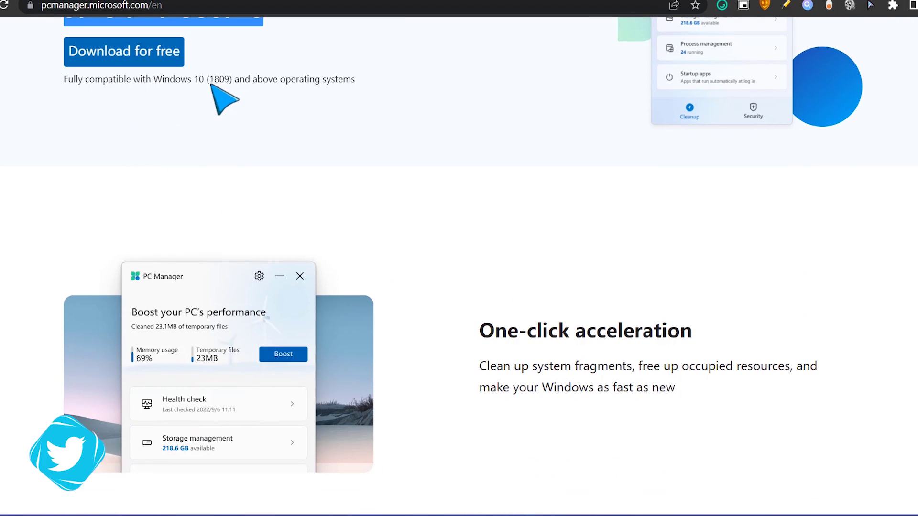
{"action": "scroll", "coordinate": [573, 334], "scroll_direction": "down", "scroll_amount": 4}
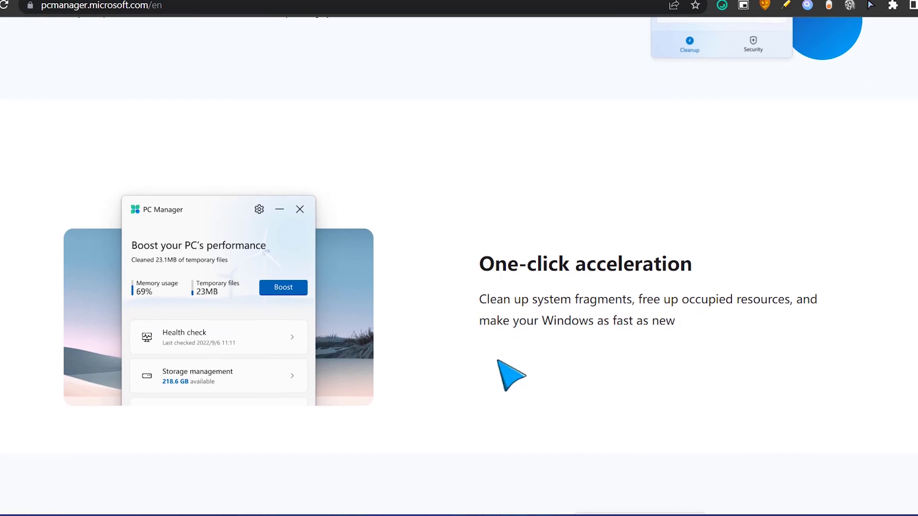
{"action": "scroll", "coordinate": [552, 302], "scroll_direction": "down", "scroll_amount": 4}
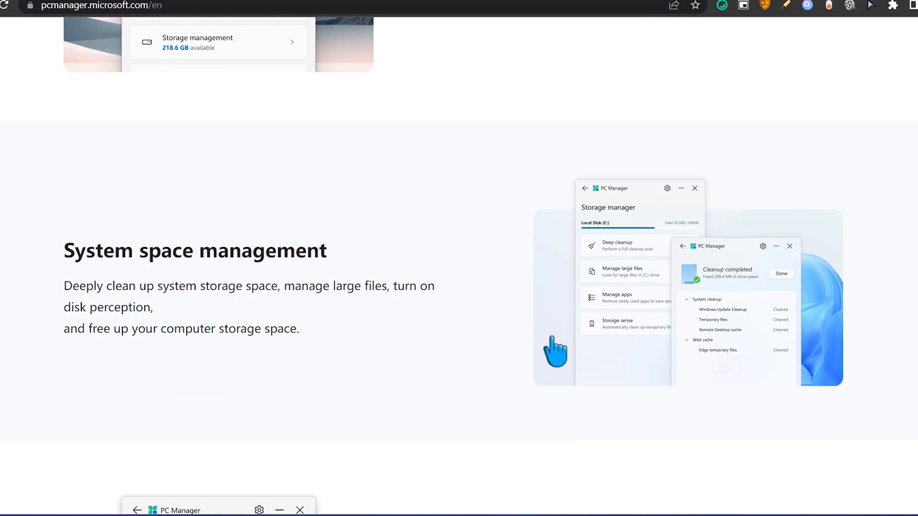
{"action": "scroll", "coordinate": [554, 351], "scroll_direction": "down", "scroll_amount": 12}
{"action": "scroll", "coordinate": [545, 365], "scroll_direction": "up", "scroll_amount": 20}
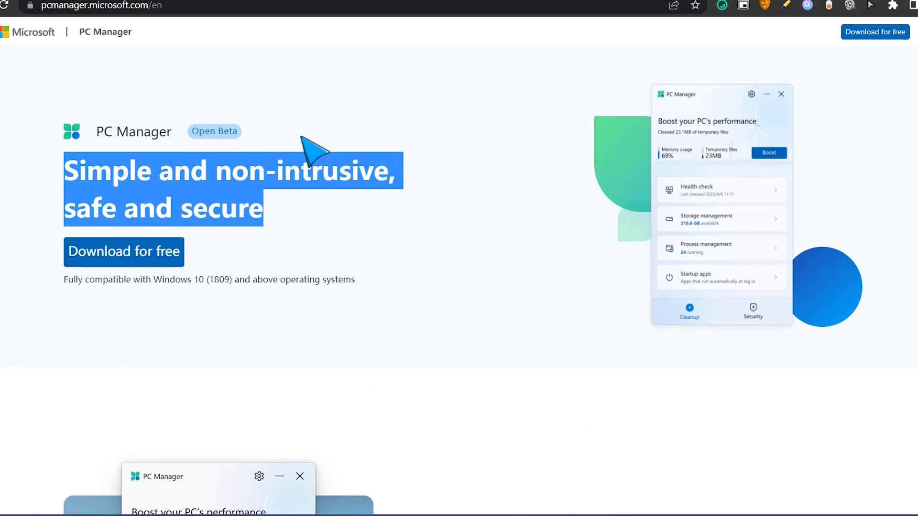
- Highlight the PC Manager product name on the page and show the full web address of the site
{"action": "left_click", "coordinate": [271, 136]}
{"action": "triple_click", "coordinate": [163, 134]}
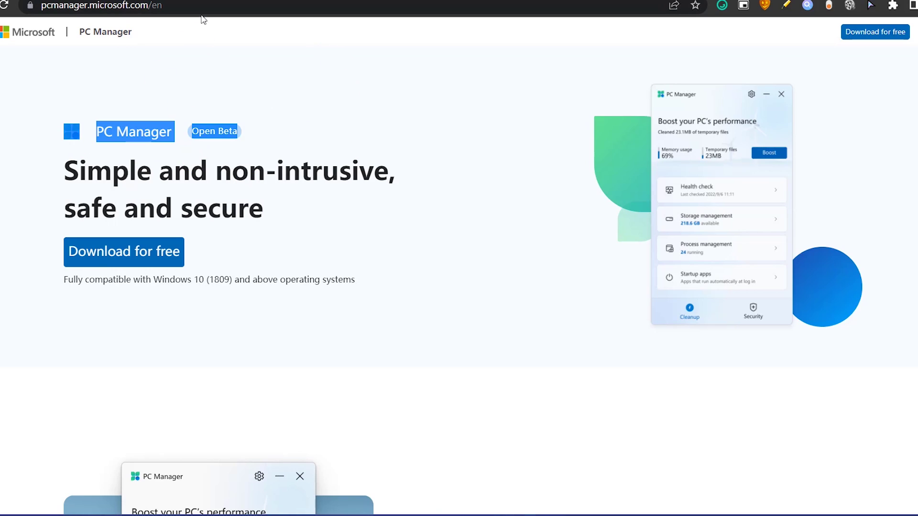
{"action": "left_click", "coordinate": [166, 5]}
{"action": "left_click", "coordinate": [273, 9]}
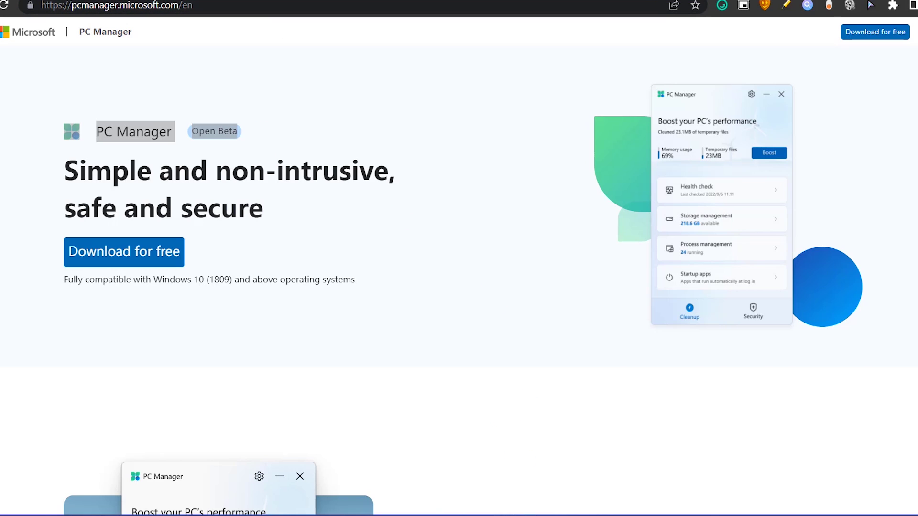
- Run the downloaded PC Manager installer from the Descargas folder in File Explorer and start the installation
{"action": "key", "text": "super+e"}
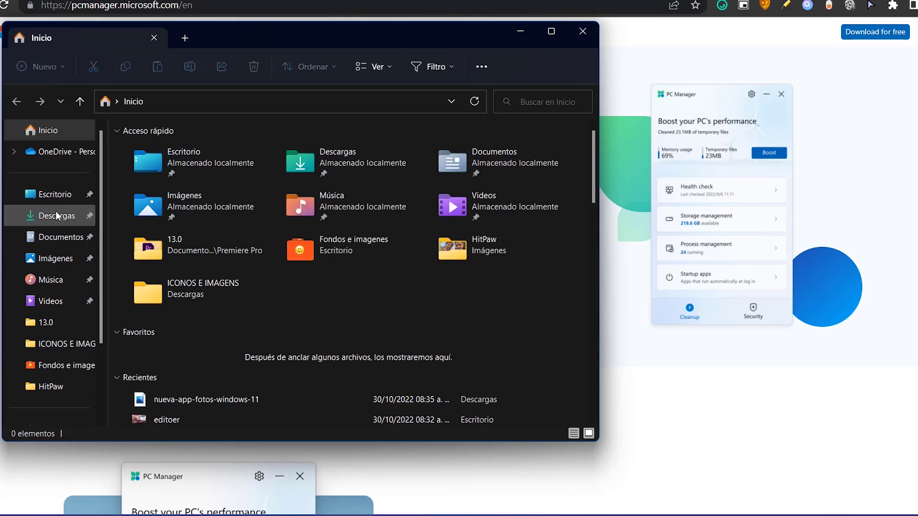
{"action": "left_click", "coordinate": [57, 215]}
{"action": "double_click", "coordinate": [208, 179]}
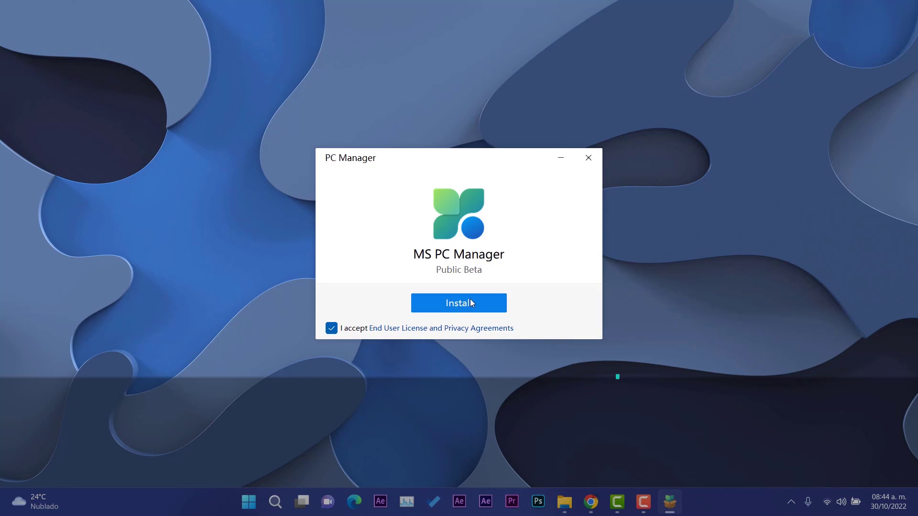
{"action": "left_click", "coordinate": [469, 301]}
{"action": "left_click_drag", "start_coordinate": [463, 163], "coordinate": [456, 123]}
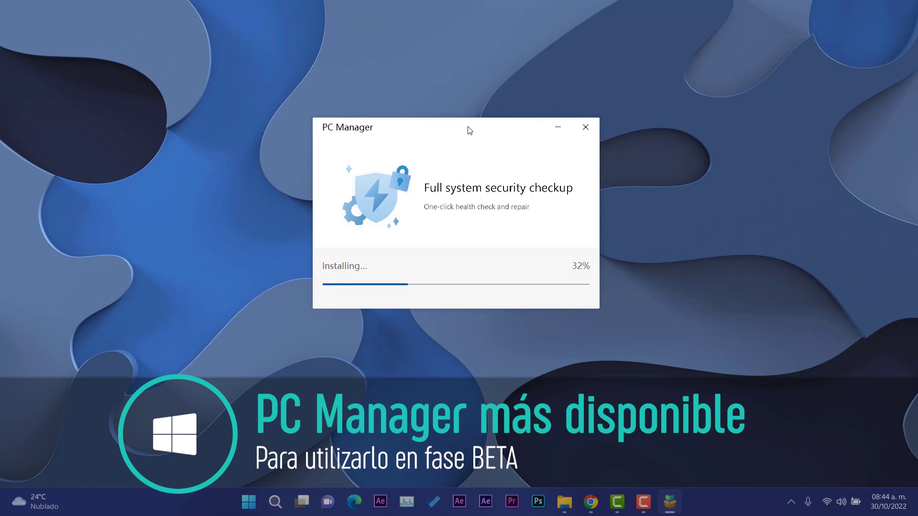
{"action": "mouse_move", "coordinate": [467, 132]}
{"action": "left_mouse_down"}
{"action": "mouse_move", "coordinate": [477, 142]}
{"action": "mouse_move", "coordinate": [477, 125]}
{"action": "mouse_move", "coordinate": [481, 147]}
{"action": "mouse_move", "coordinate": [483, 138]}
{"action": "left_mouse_up"}
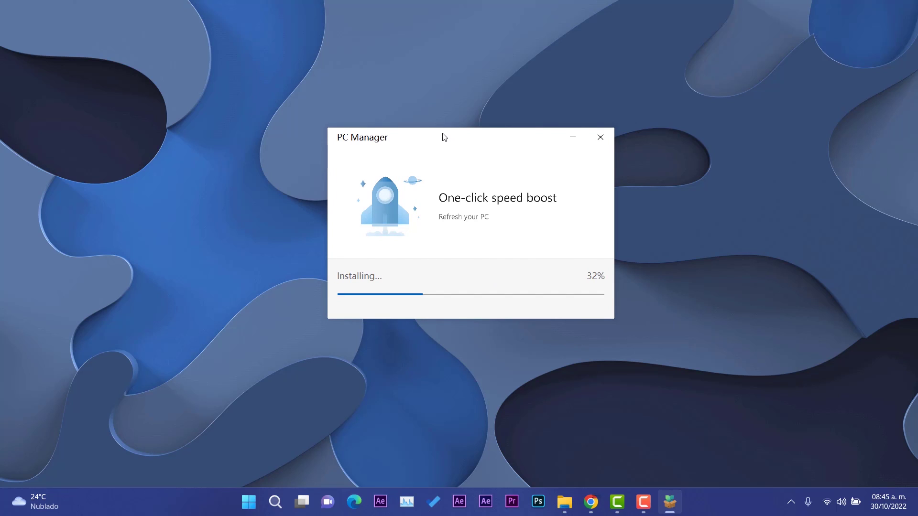
{"action": "left_click_drag", "start_coordinate": [444, 137], "coordinate": [443, 132]}
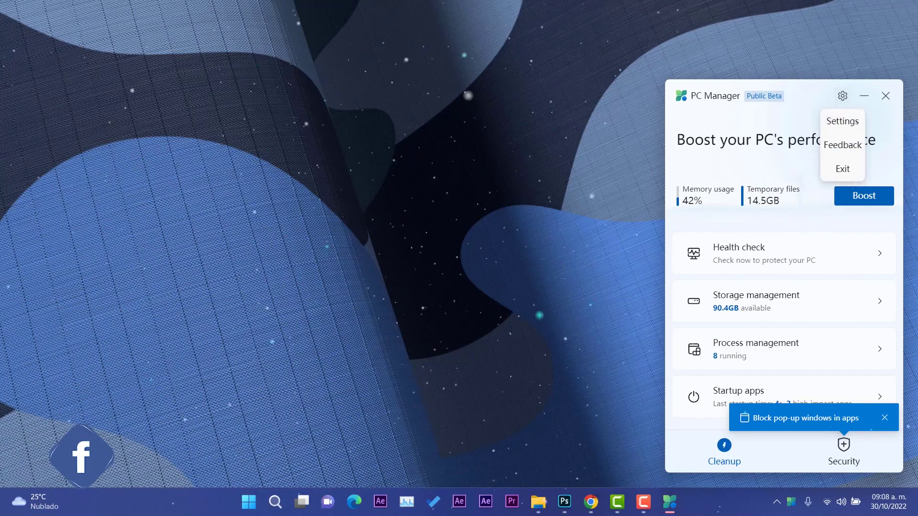
- Open PC Manager's settings to check the automatic start, auto update and version options, and close them
{"action": "left_click", "coordinate": [843, 120]}
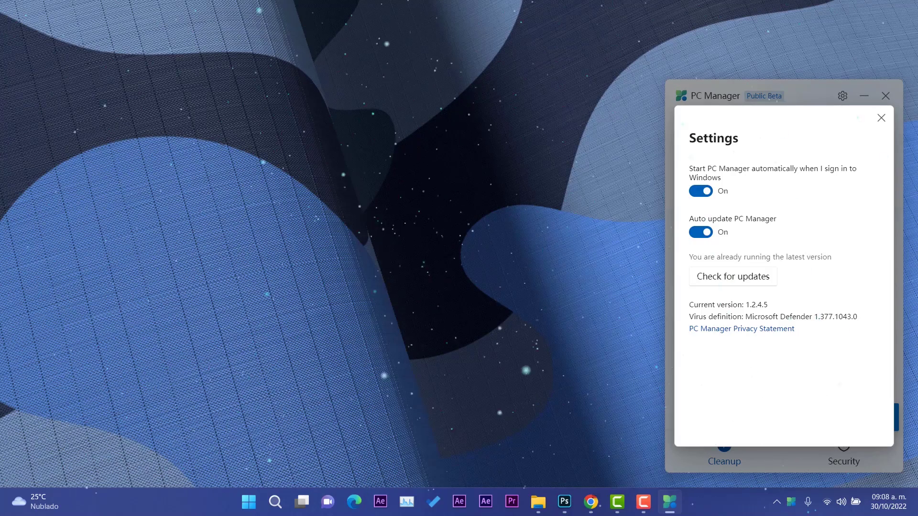
{"action": "key", "text": "Escape"}
- Move the PC Manager window to the middle of the desktop and boost the PC's performance
{"action": "left_click_drag", "start_coordinate": [799, 101], "coordinate": [451, 70]}
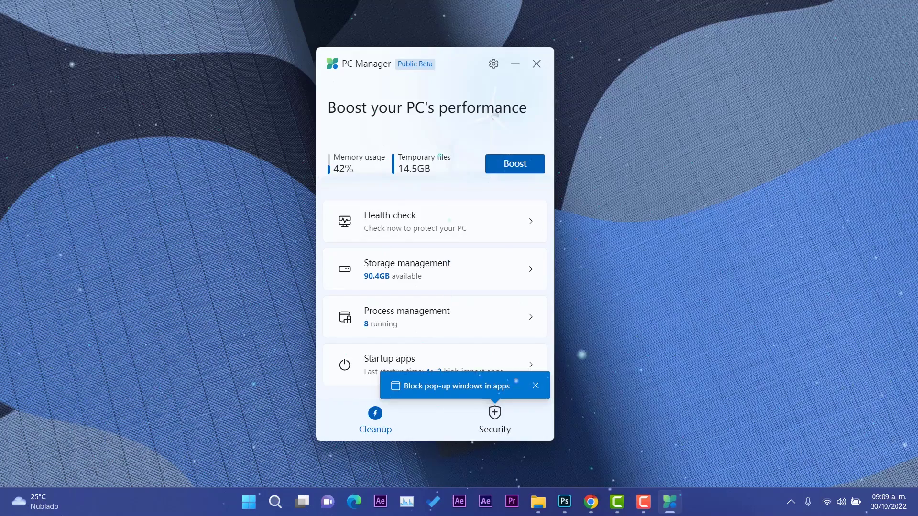
{"action": "left_click", "coordinate": [515, 163]}
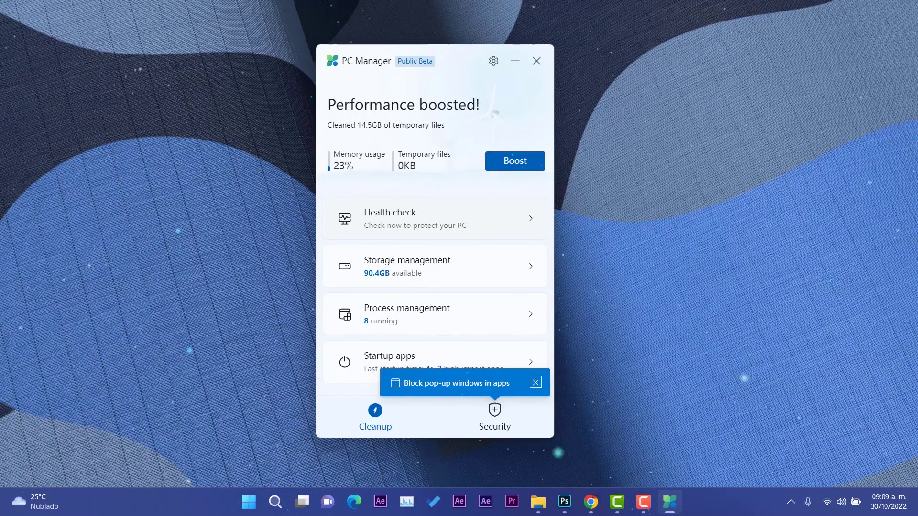
- Run the health check and collapse and re-expand its group of startup apps to disable
{"action": "left_click", "coordinate": [435, 219]}
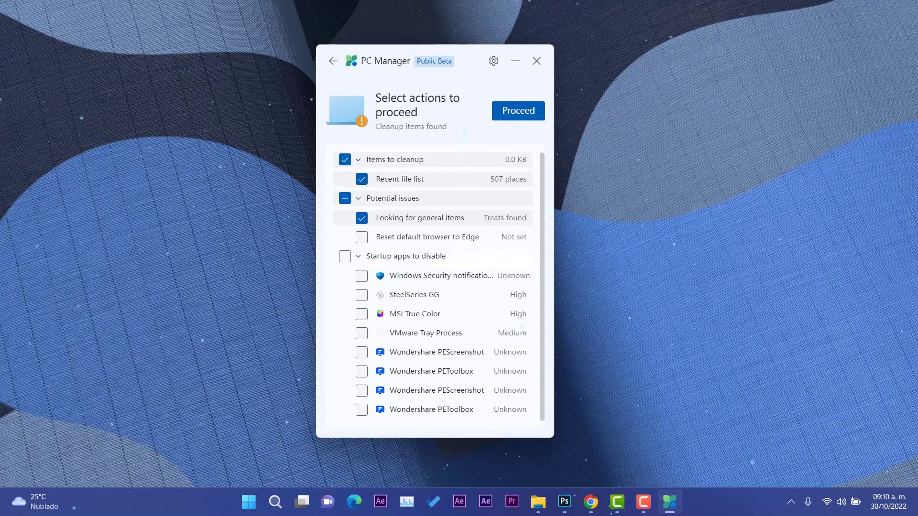
{"action": "left_click", "coordinate": [358, 257]}
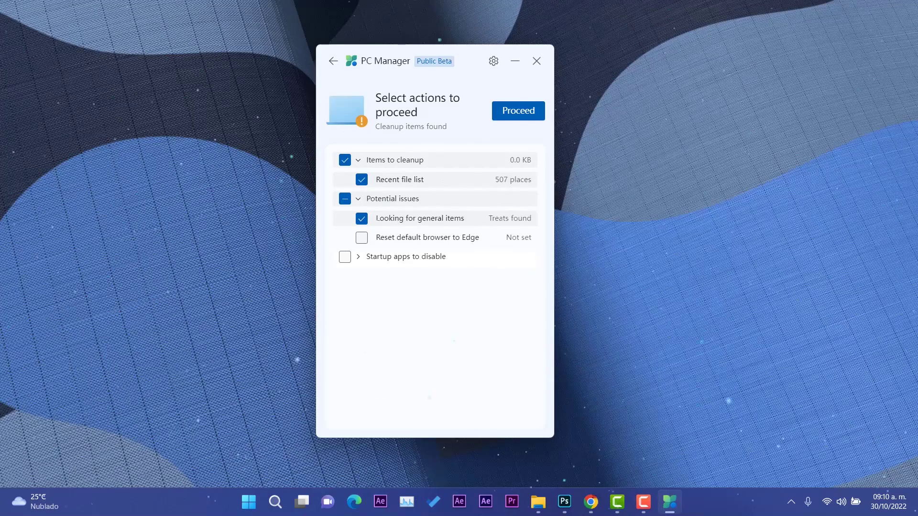
{"action": "left_click", "coordinate": [358, 256]}
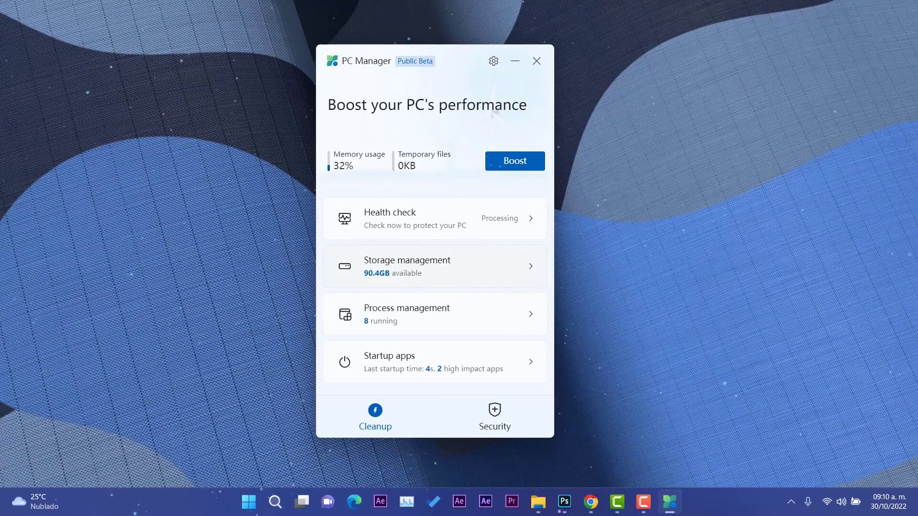
- Run a deep cleanup scan of the local disk (C:) from Storage management
{"action": "left_click", "coordinate": [435, 266]}
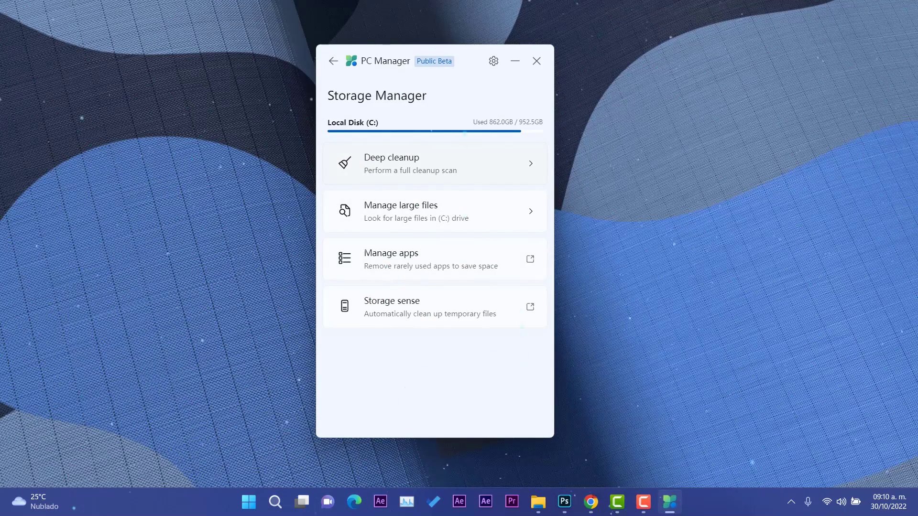
{"action": "left_click", "coordinate": [430, 163]}
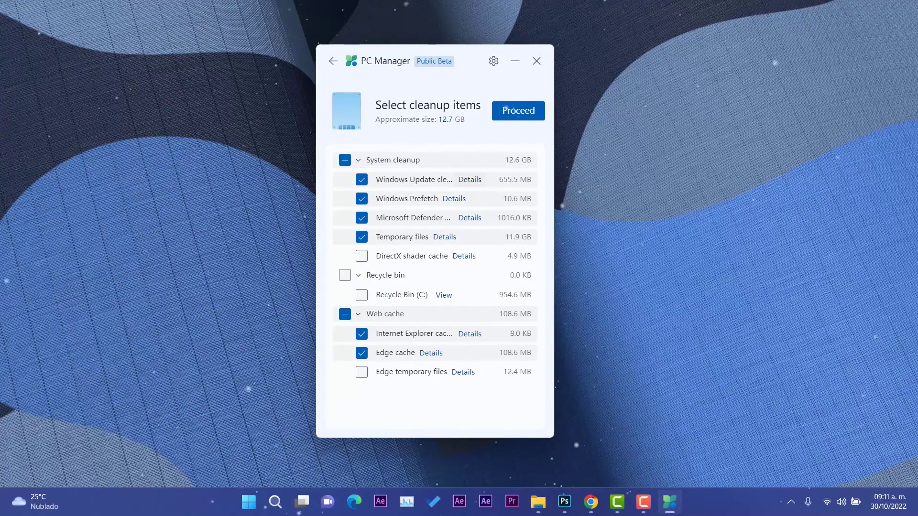
- Examine the files listed under the details of the Windows Update cleanup and Microsoft Defender cleanup items
{"action": "left_click", "coordinate": [470, 179]}
{"action": "scroll", "coordinate": [416, 272], "scroll_direction": "down", "scroll_amount": 15}
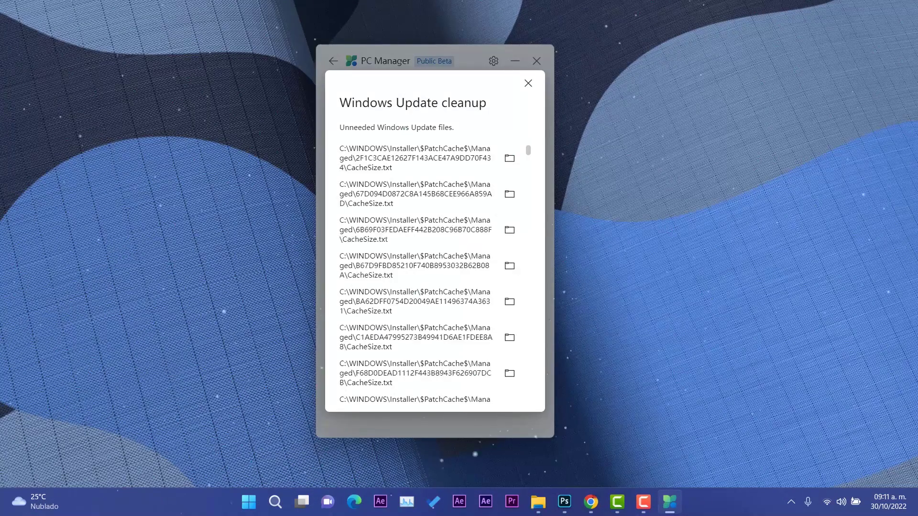
{"action": "scroll", "coordinate": [416, 272], "scroll_direction": "down", "scroll_amount": 20}
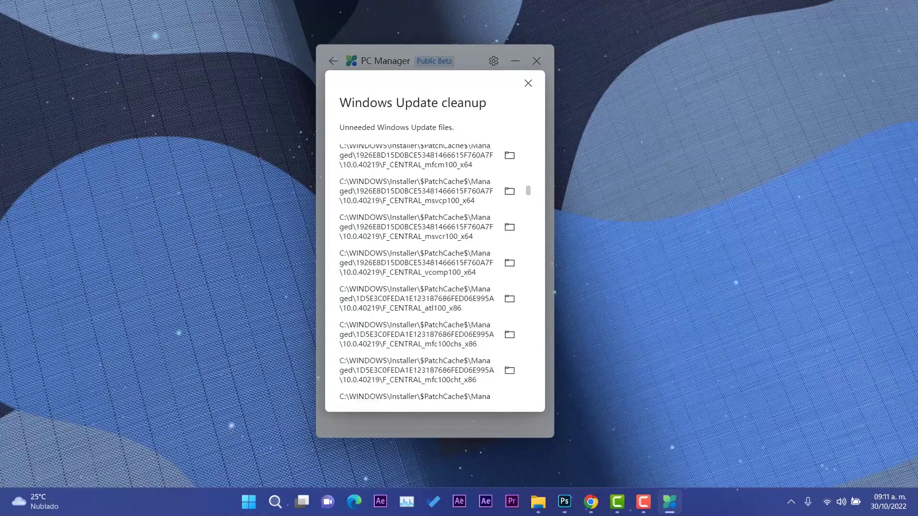
{"action": "scroll", "coordinate": [416, 273], "scroll_direction": "down", "scroll_amount": 4}
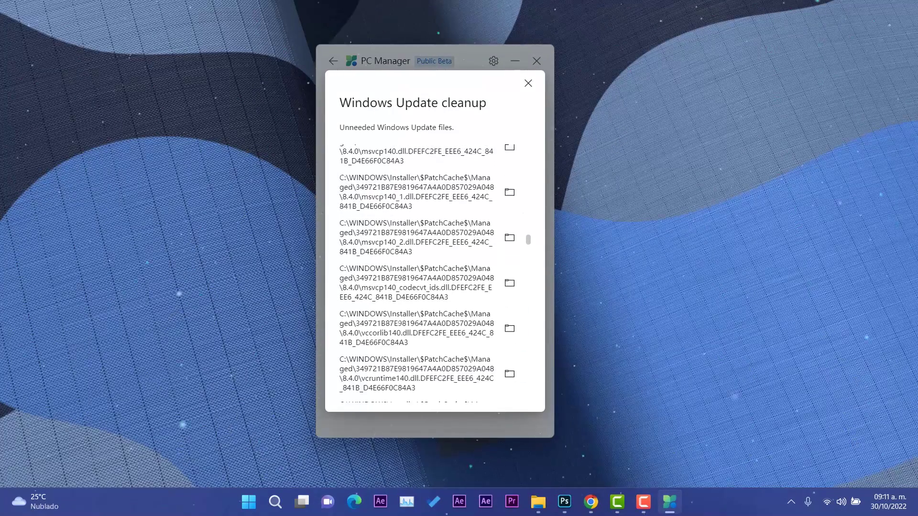
{"action": "left_click", "coordinate": [528, 82]}
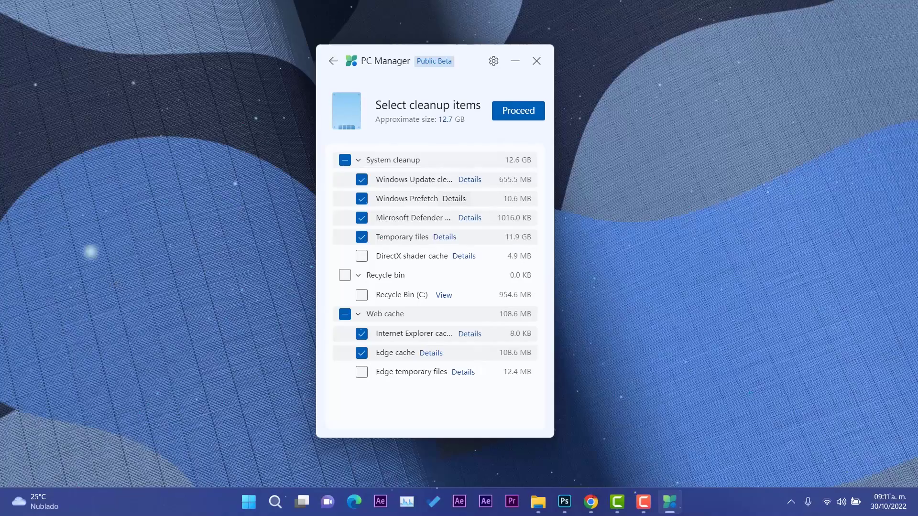
{"action": "left_click", "coordinate": [470, 217]}
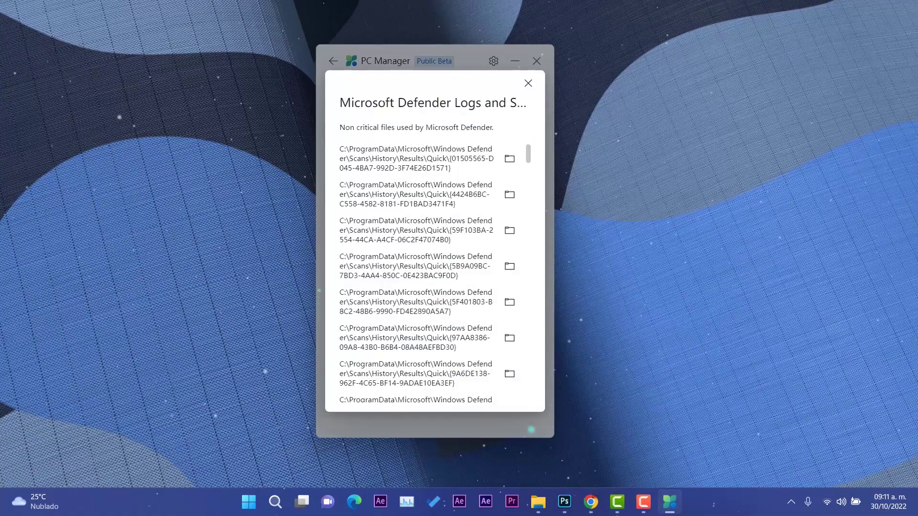
{"action": "left_click", "coordinate": [527, 82]}
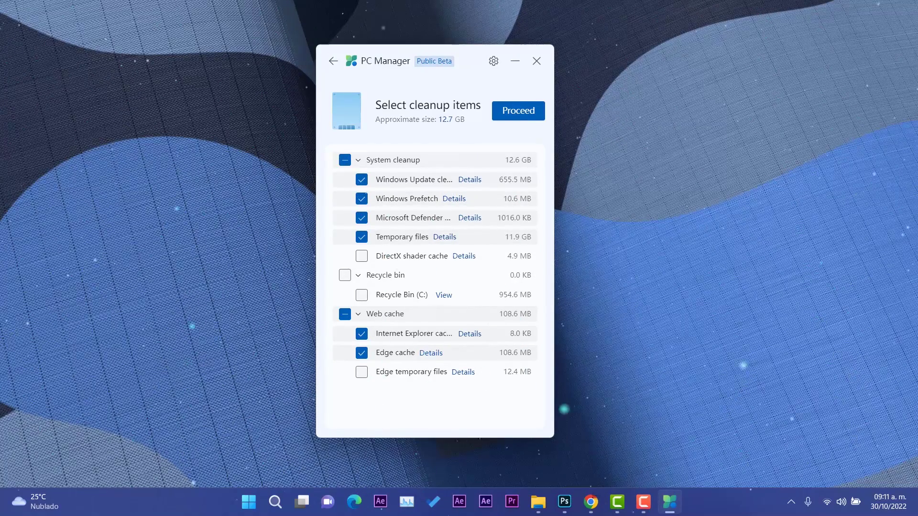
- Look for files of all types larger than 1 GB on the C: drive and list them in File Explorer
{"action": "left_click", "coordinate": [333, 61]}
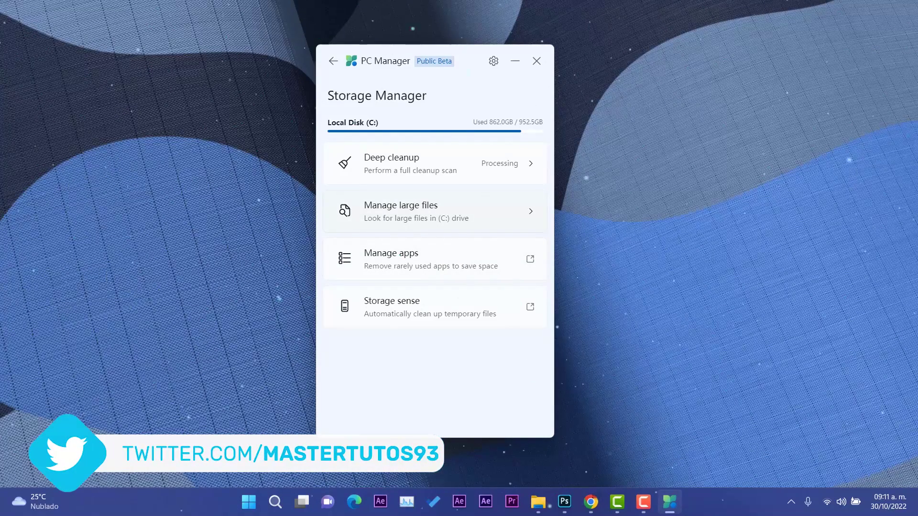
{"action": "left_click", "coordinate": [435, 211]}
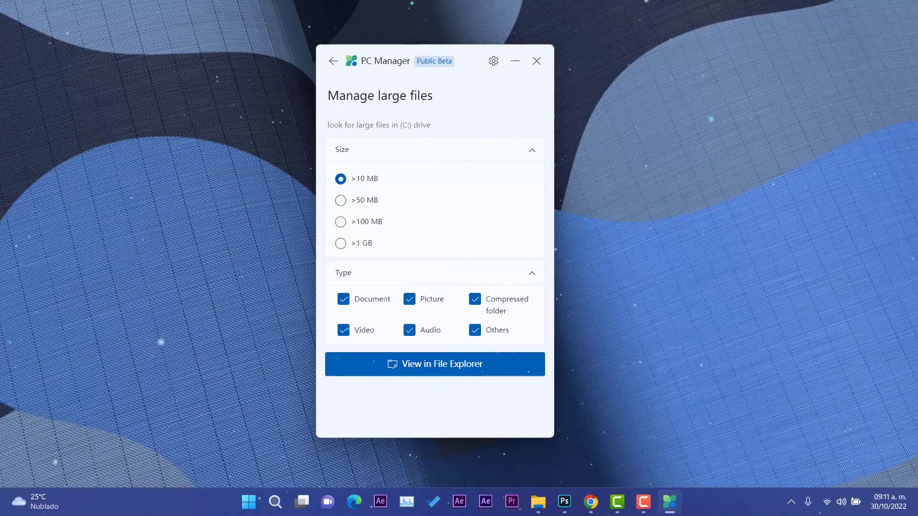
{"action": "left_click", "coordinate": [340, 243]}
{"action": "left_click", "coordinate": [434, 364]}
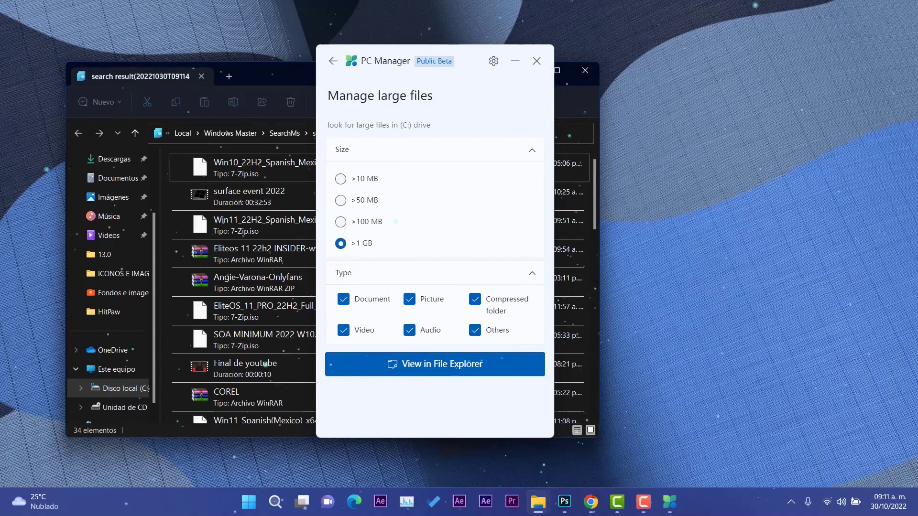
- Arrange the PC Manager window and the File Explorer search results side by side
{"action": "left_click_drag", "start_coordinate": [278, 73], "coordinate": [690, 73]}
{"action": "left_click_drag", "start_coordinate": [468, 52], "coordinate": [208, 46]}
{"action": "left_click_drag", "start_coordinate": [674, 74], "coordinate": [490, 74]}
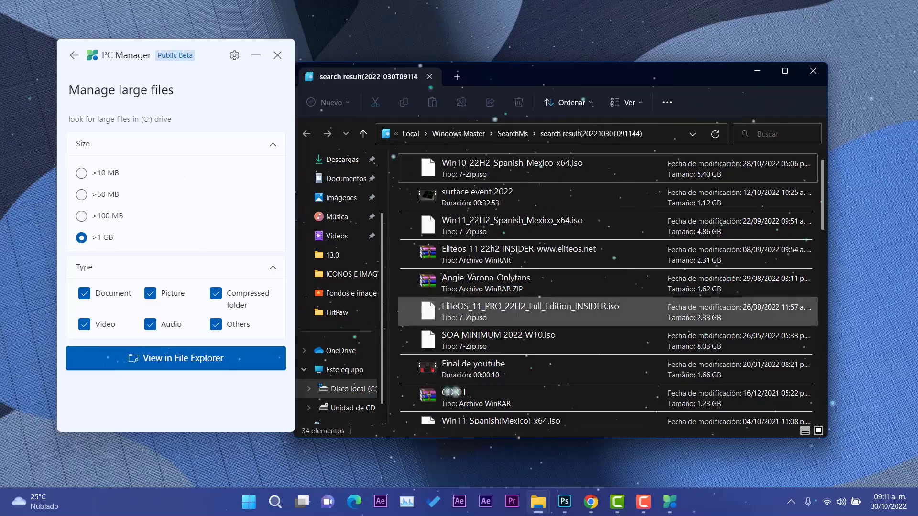
- Look through the large files, selecting EliteOS_11_PRO_22H2_Full_Edition_INSIDER.iso, close the results and return PC Manager to mid-screen
{"action": "left_click", "coordinate": [529, 311]}
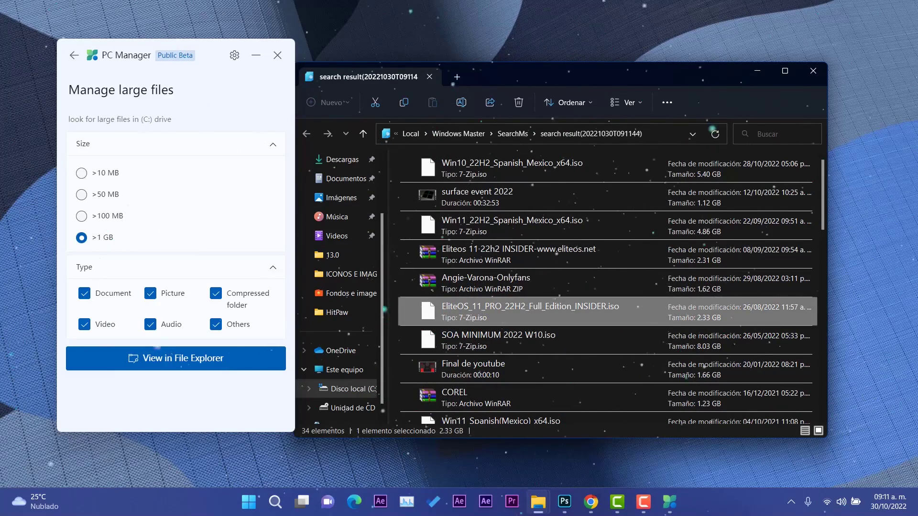
{"action": "right_click", "coordinate": [699, 312]}
{"action": "left_click", "coordinate": [808, 323]}
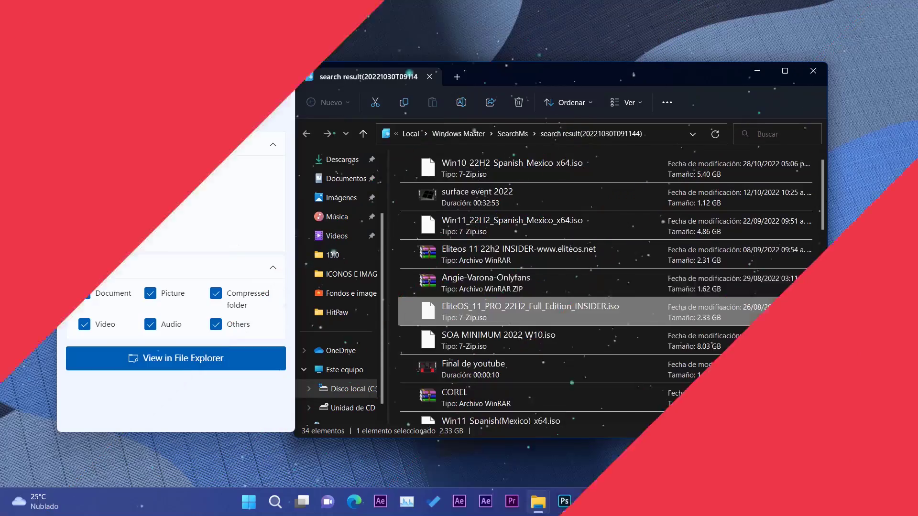
{"action": "scroll", "coordinate": [607, 352], "scroll_direction": "down", "scroll_amount": 2}
{"action": "scroll", "coordinate": [607, 287], "scroll_direction": "down", "scroll_amount": 2}
{"action": "scroll", "coordinate": [607, 287], "scroll_direction": "up", "scroll_amount": 4}
{"action": "left_click", "coordinate": [812, 71]}
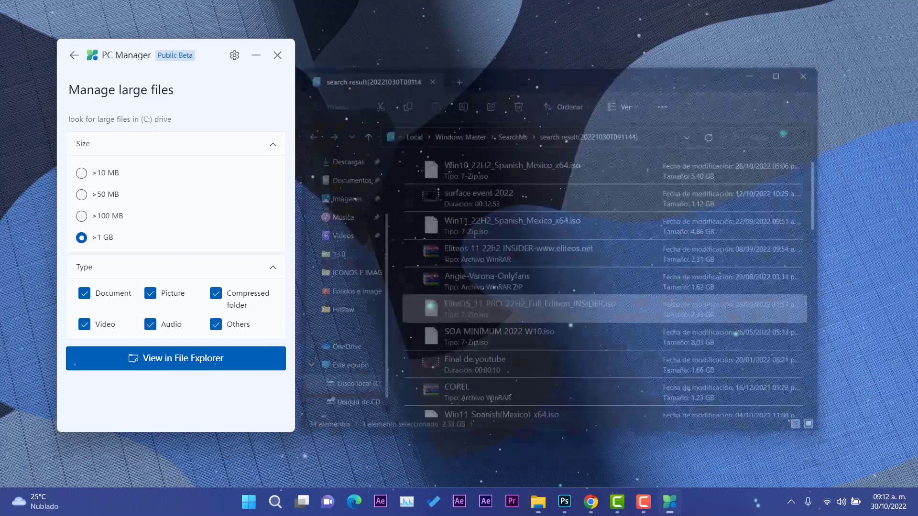
{"action": "left_click_drag", "start_coordinate": [167, 43], "coordinate": [415, 62]}
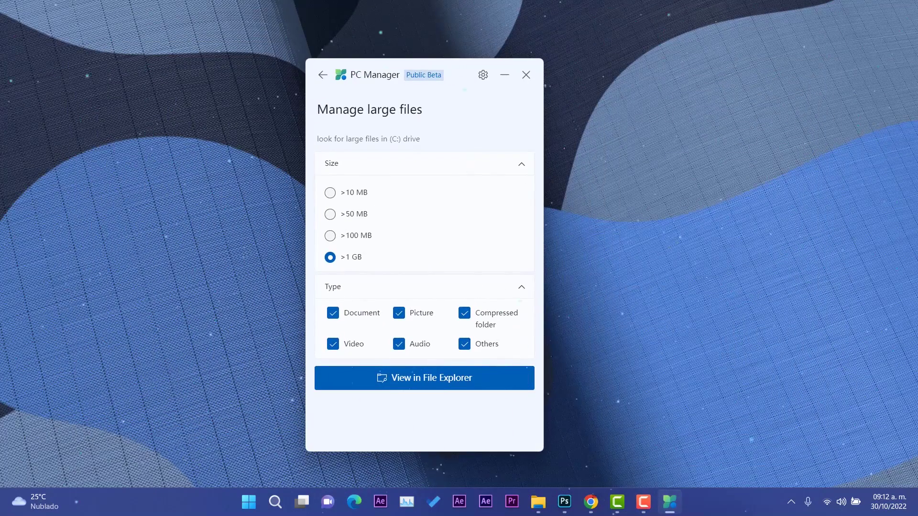
- View the Windows installed apps and Storage sense settings from Storage Manager, close them and return to the main Cleanup page
{"action": "key", "text": "alt+Left"}
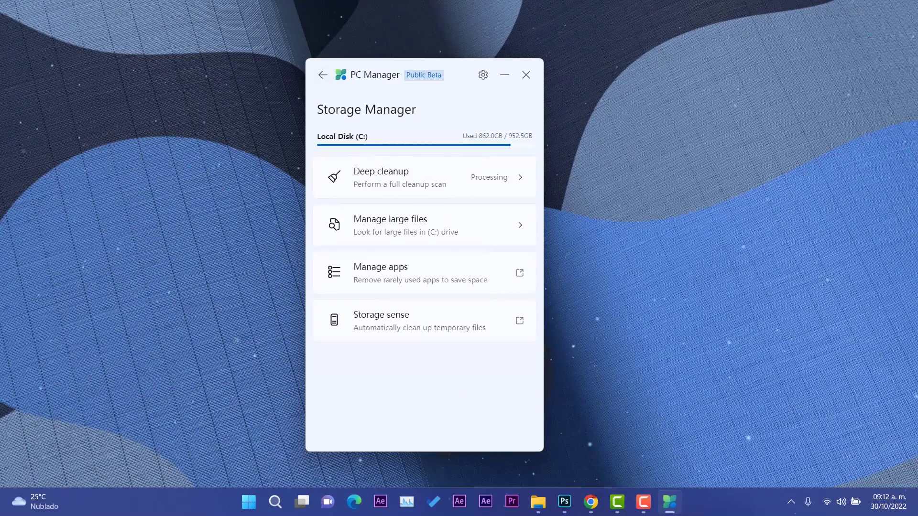
{"action": "left_click", "coordinate": [424, 273]}
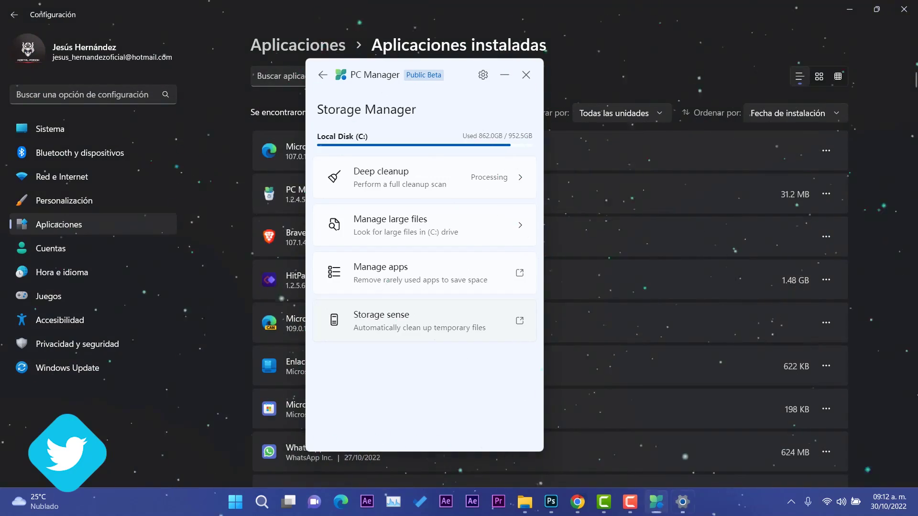
{"action": "left_click", "coordinate": [424, 320]}
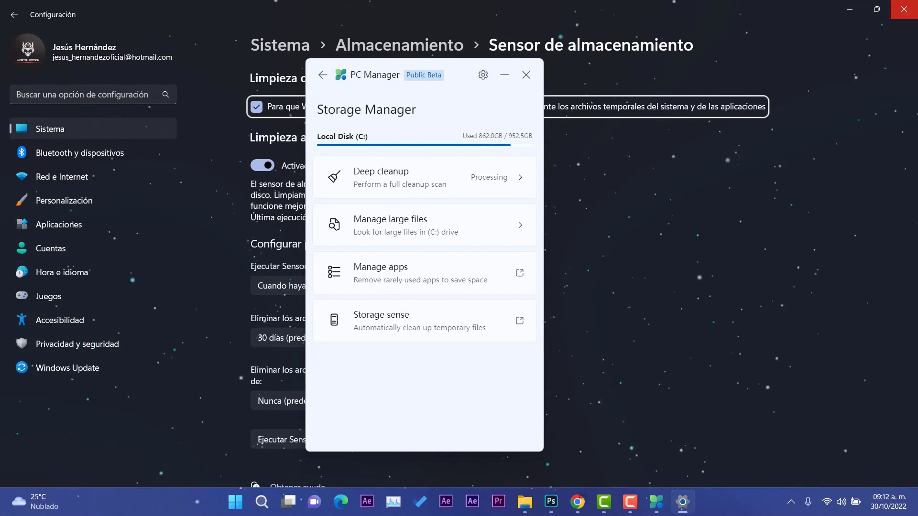
{"action": "left_click", "coordinate": [903, 9]}
{"action": "left_click", "coordinate": [323, 75]}
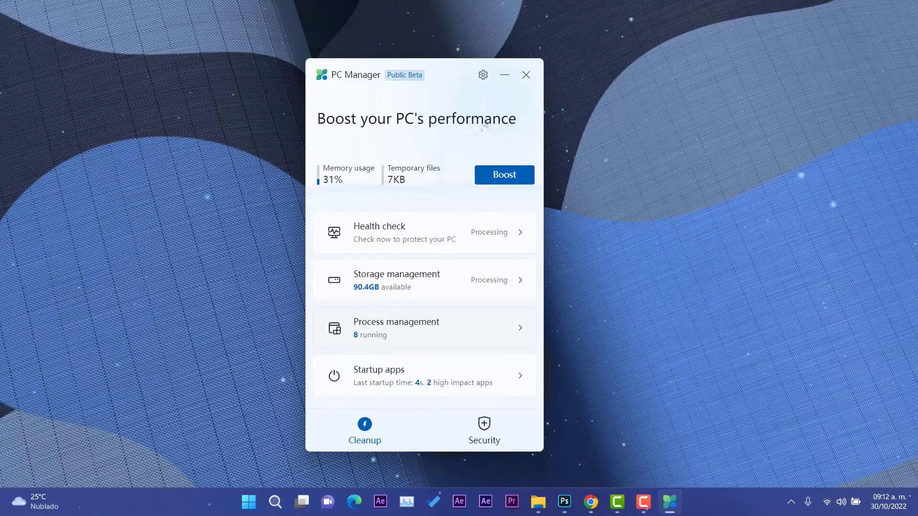
- Review the running processes in Process management, end MSI True Color and return to the Cleanup page
{"action": "left_click", "coordinate": [424, 328]}
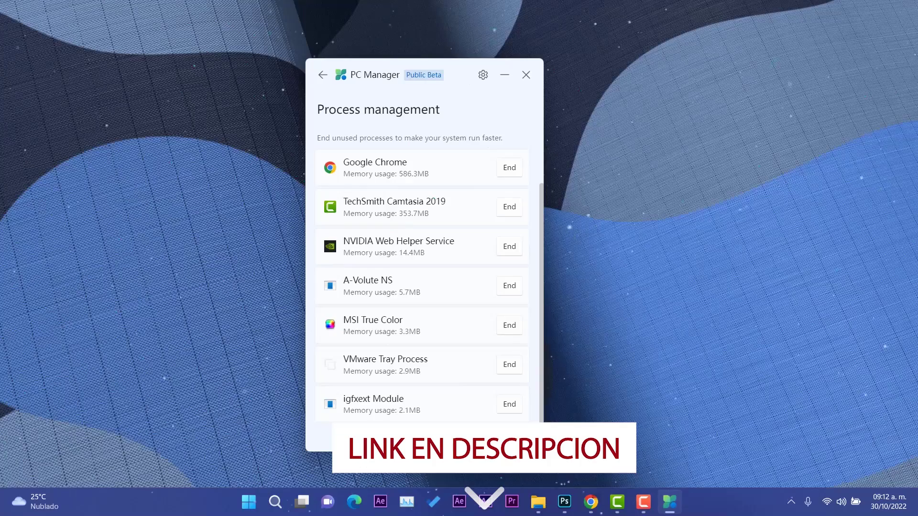
{"action": "left_click", "coordinate": [382, 290]}
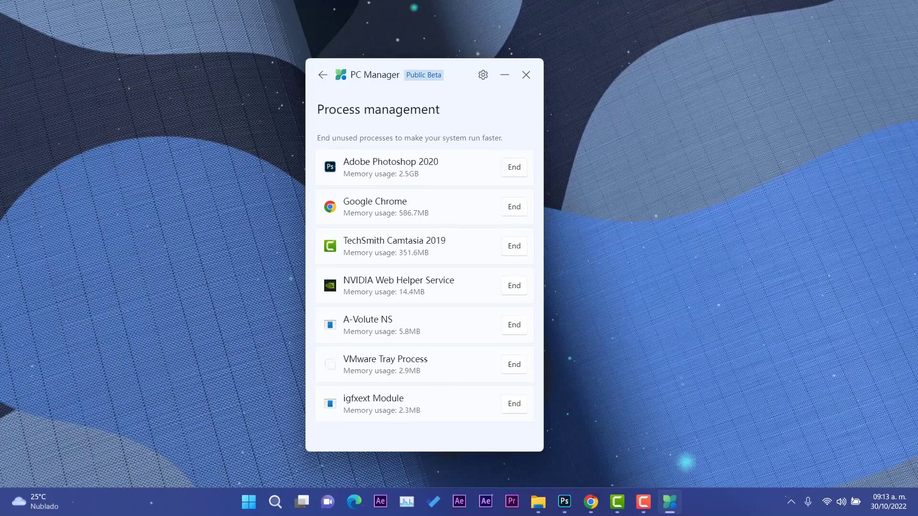
{"action": "left_click", "coordinate": [323, 74]}
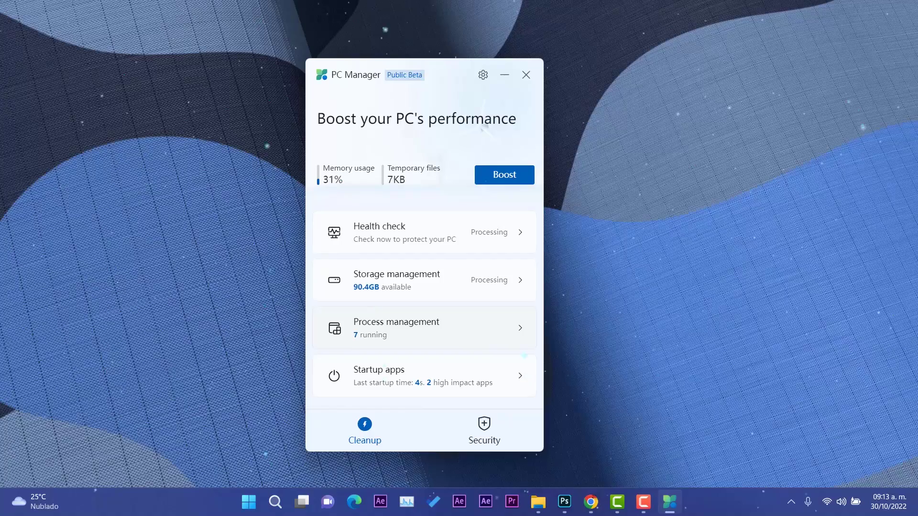
- Disable the two Wondershare PEScreenshot and two Wondershare PEToolbox startup apps and return to the Cleanup page
{"action": "left_click", "coordinate": [424, 376]}
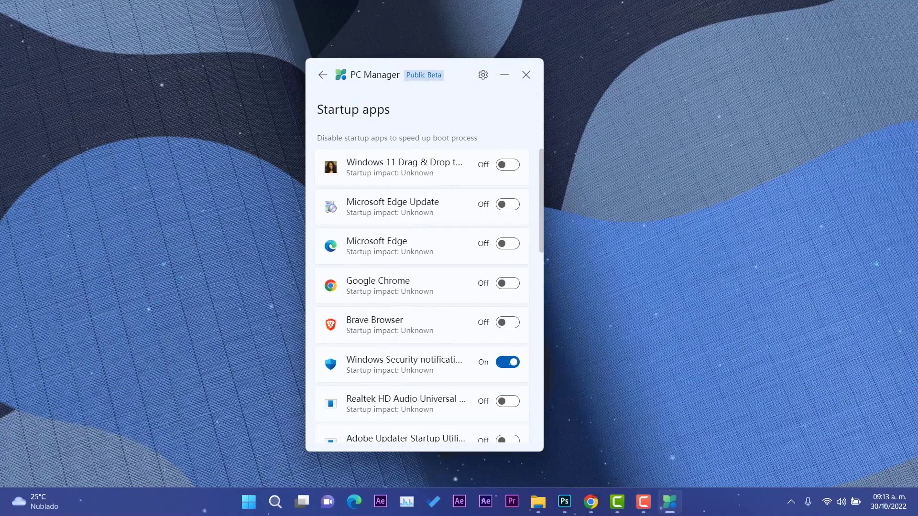
{"action": "scroll", "coordinate": [421, 296], "scroll_direction": "down", "scroll_amount": 8}
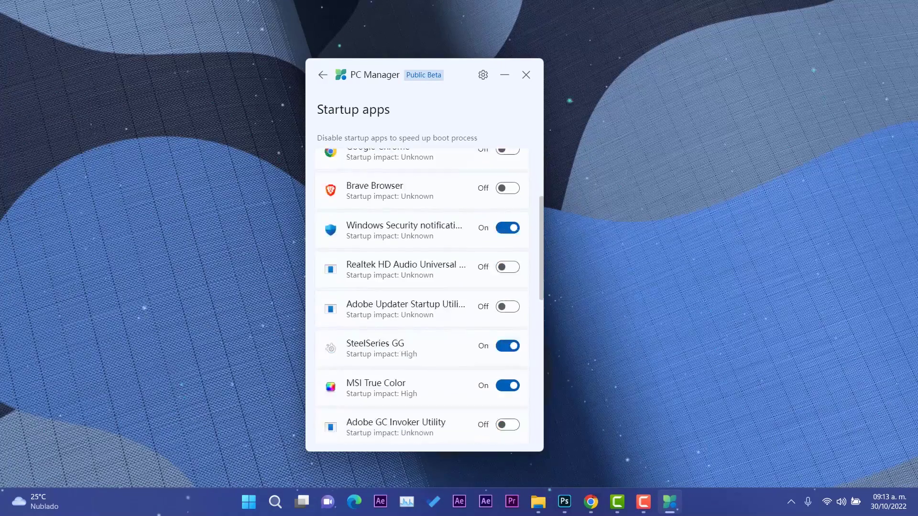
{"action": "scroll", "coordinate": [421, 297], "scroll_direction": "down", "scroll_amount": 4}
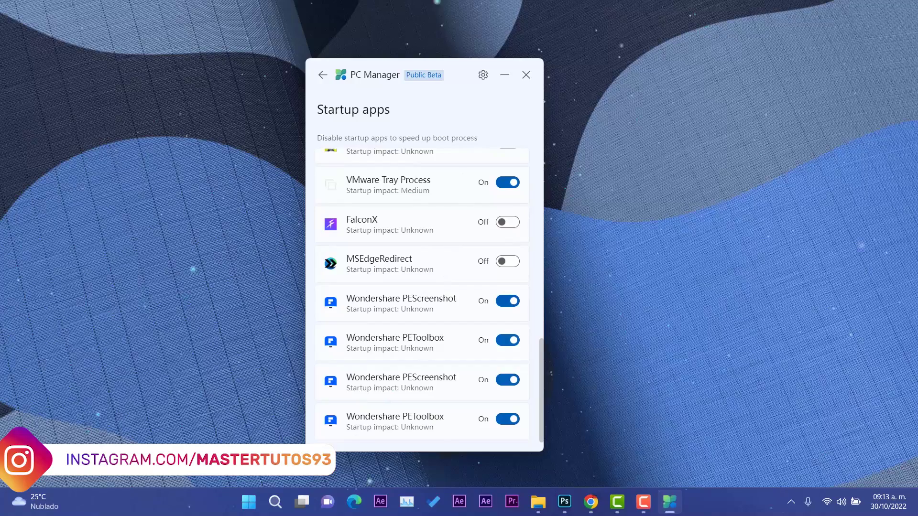
{"action": "left_click", "coordinate": [507, 300]}
{"action": "left_click", "coordinate": [507, 340]}
{"action": "left_click", "coordinate": [507, 380]}
{"action": "left_click", "coordinate": [508, 419]}
{"action": "scroll", "coordinate": [421, 296], "scroll_direction": "up", "scroll_amount": 12}
{"action": "scroll", "coordinate": [422, 297], "scroll_direction": "down", "scroll_amount": 12}
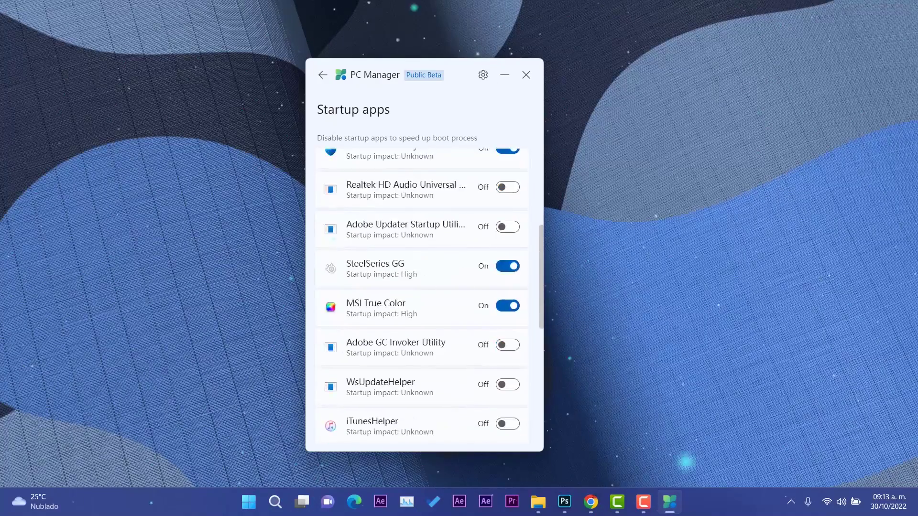
{"action": "left_click", "coordinate": [322, 75]}
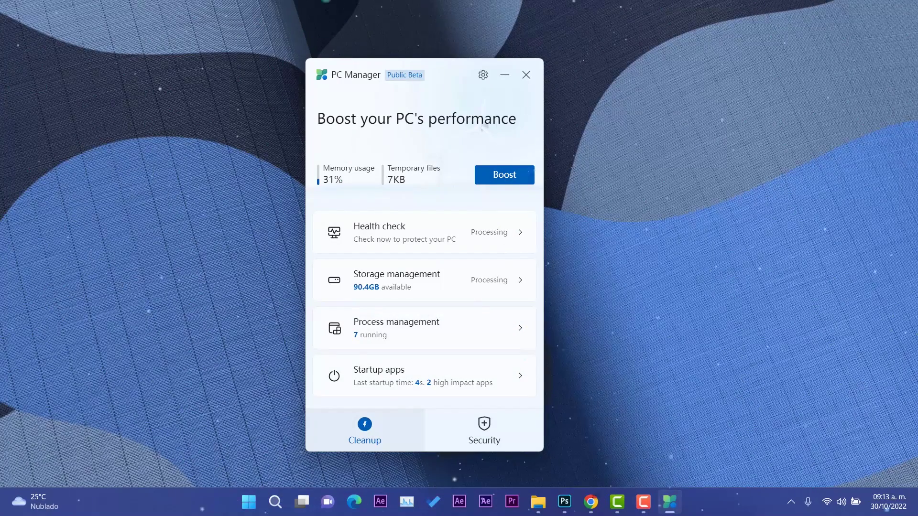
- Check Windows Update in the Security section and start installing all the selected driver updates
{"action": "left_click", "coordinate": [483, 430]}
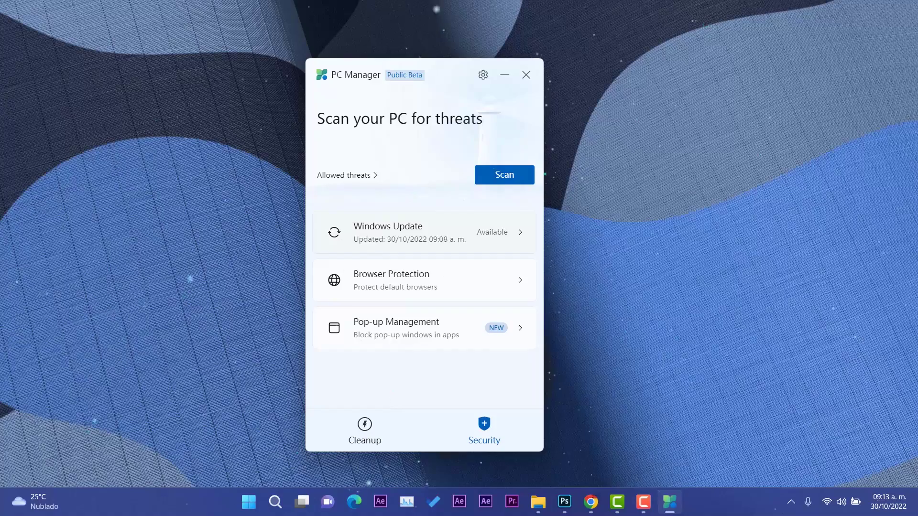
{"action": "left_click", "coordinate": [424, 232]}
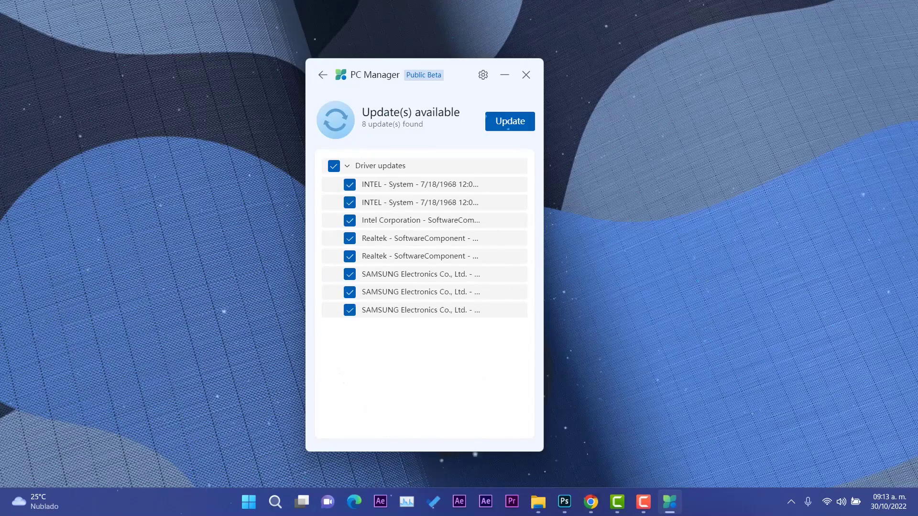
{"action": "left_click", "coordinate": [509, 121]}
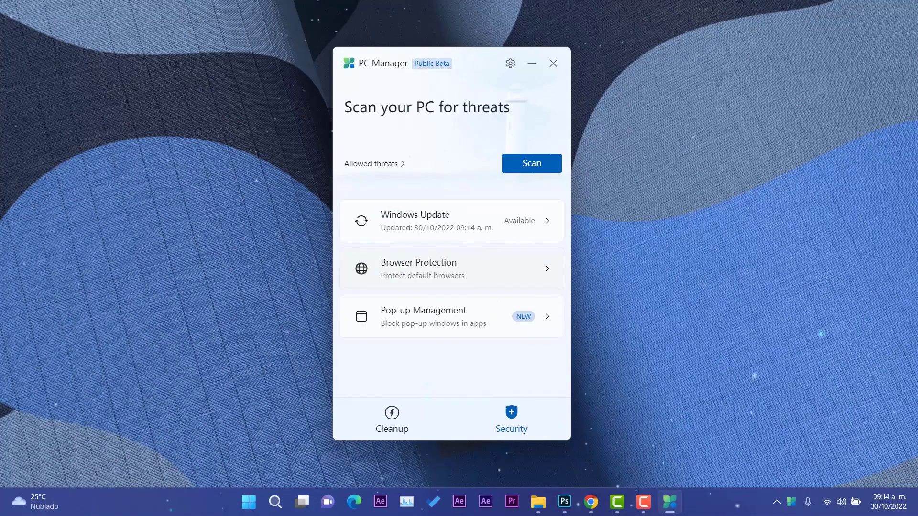
- Check the Browser Protection options for the default browser, and try switching the pop-up block on and off
{"action": "left_click", "coordinate": [451, 268]}
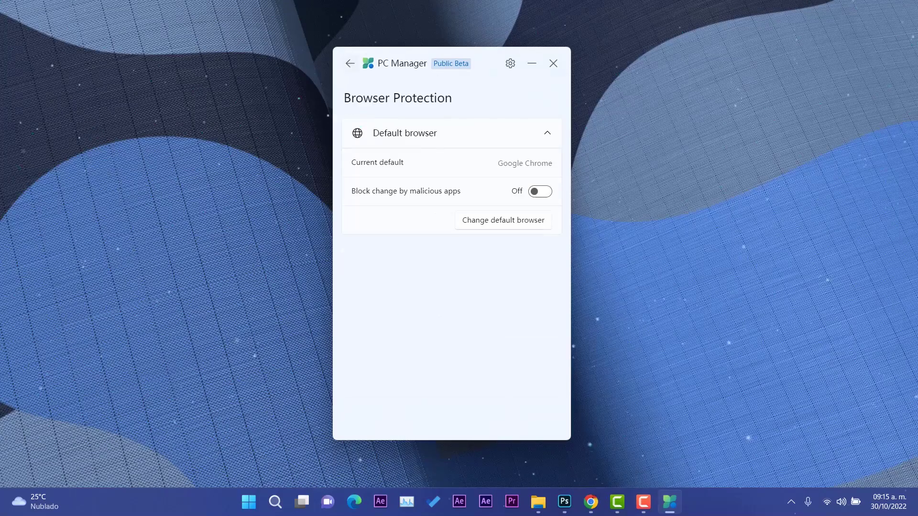
{"action": "left_click", "coordinate": [350, 63]}
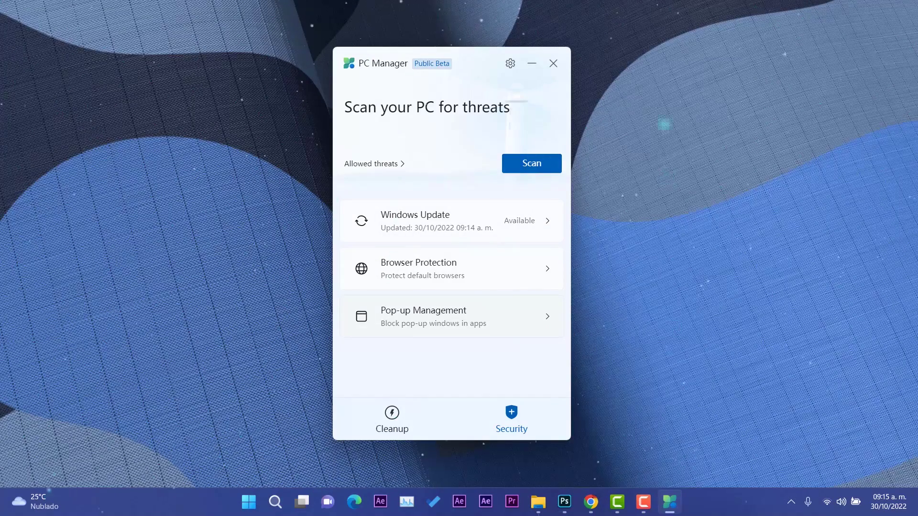
{"action": "left_click", "coordinate": [452, 316]}
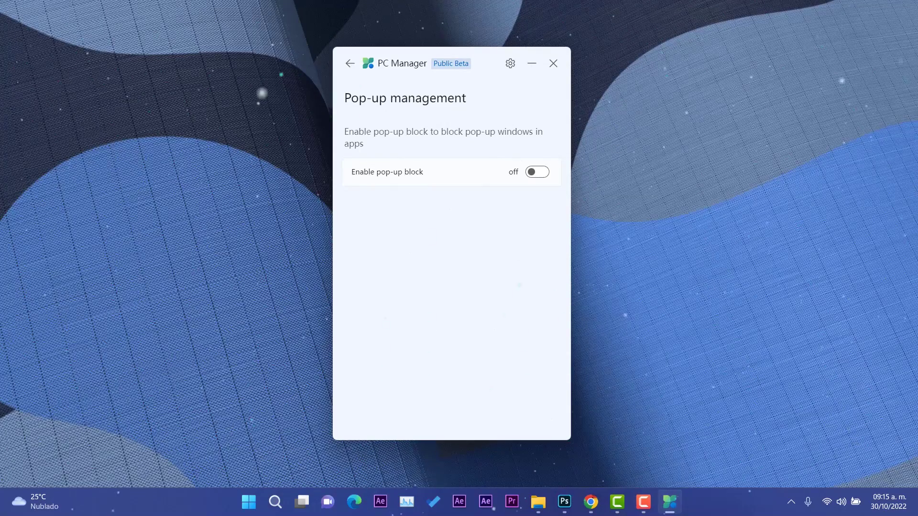
{"action": "left_click", "coordinate": [537, 172]}
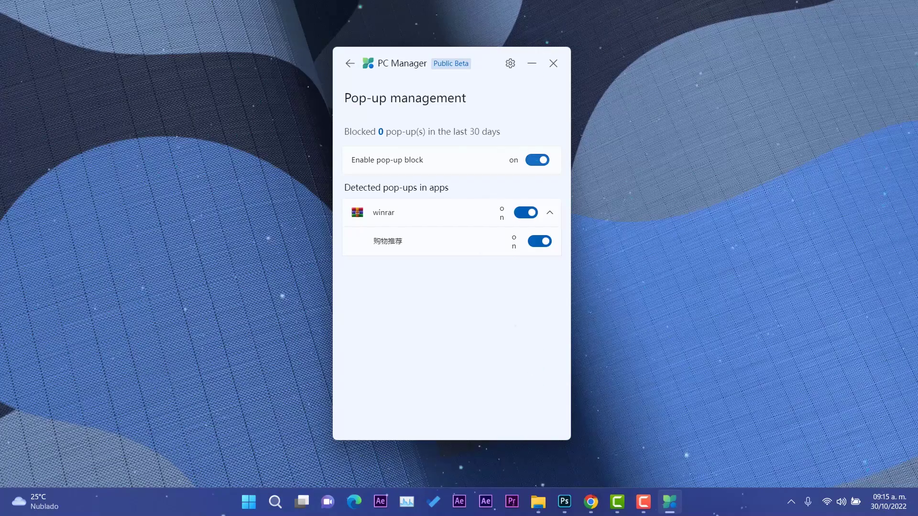
{"action": "left_click", "coordinate": [537, 160]}
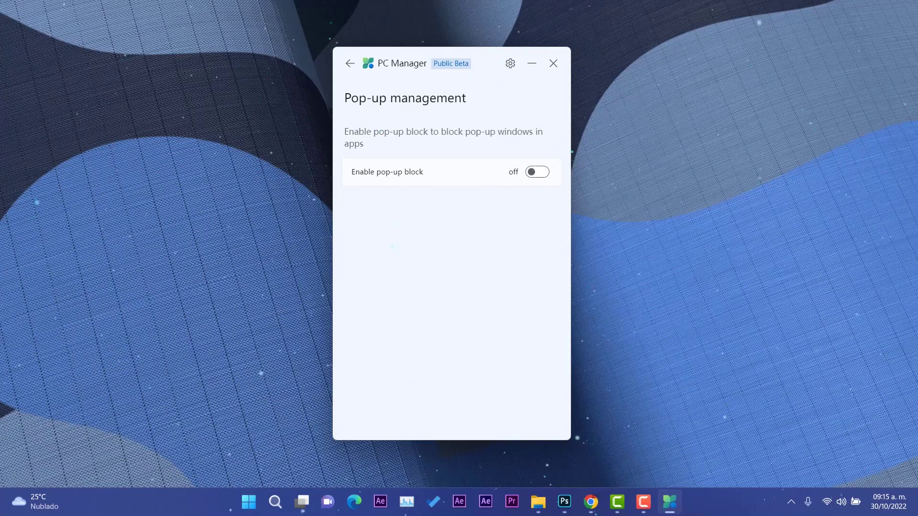
{"action": "left_click", "coordinate": [349, 63]}
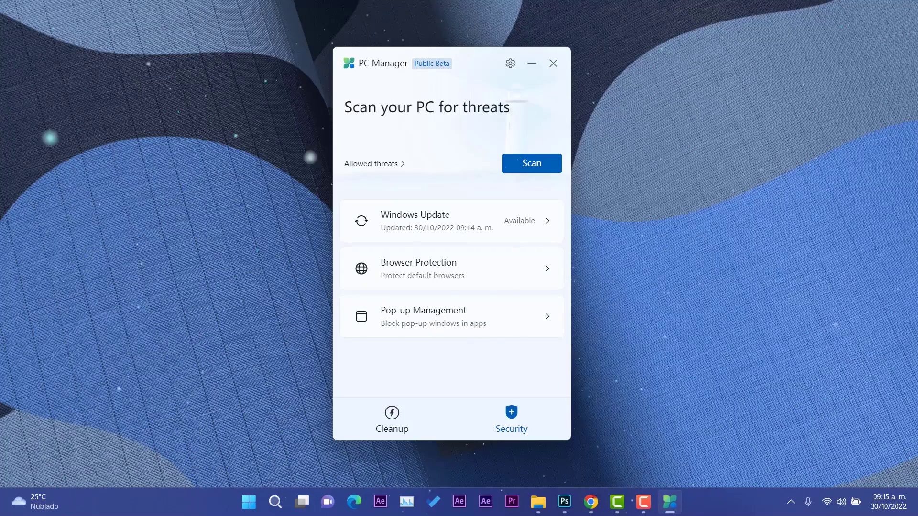
- Check PC Manager's settings menu, return to the Cleanup page and boost the PC's performance again
{"action": "left_click", "coordinate": [510, 63]}
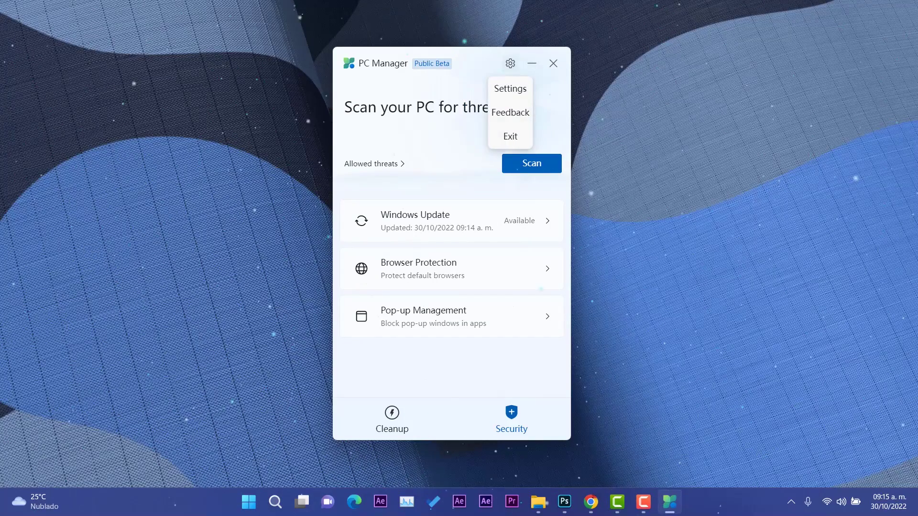
{"action": "left_click", "coordinate": [392, 421]}
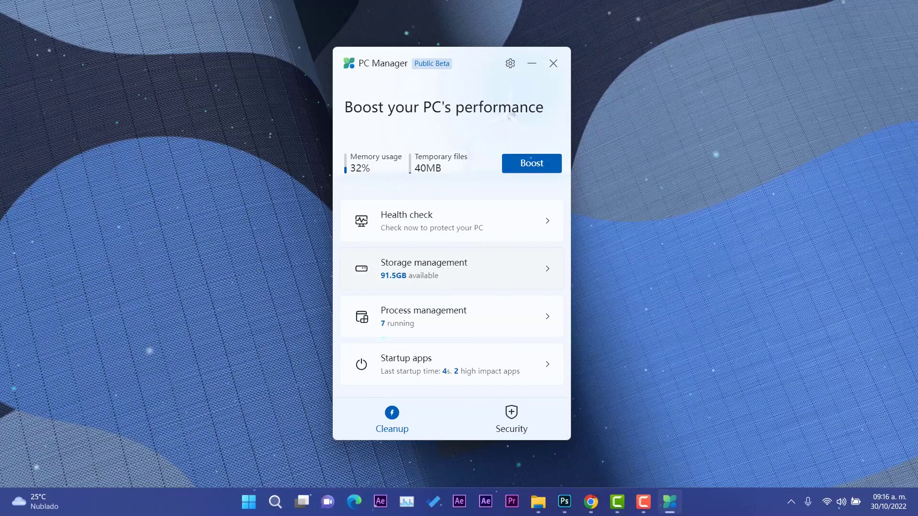
{"action": "left_click", "coordinate": [543, 163]}
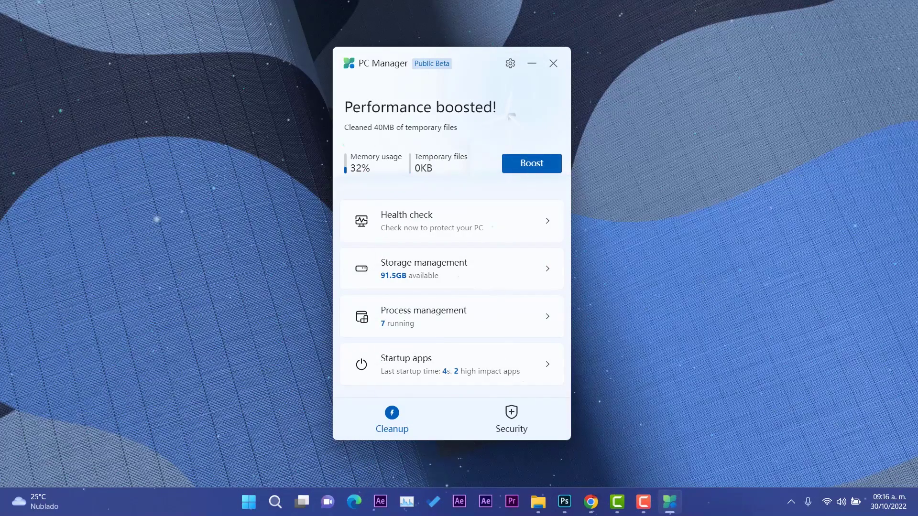